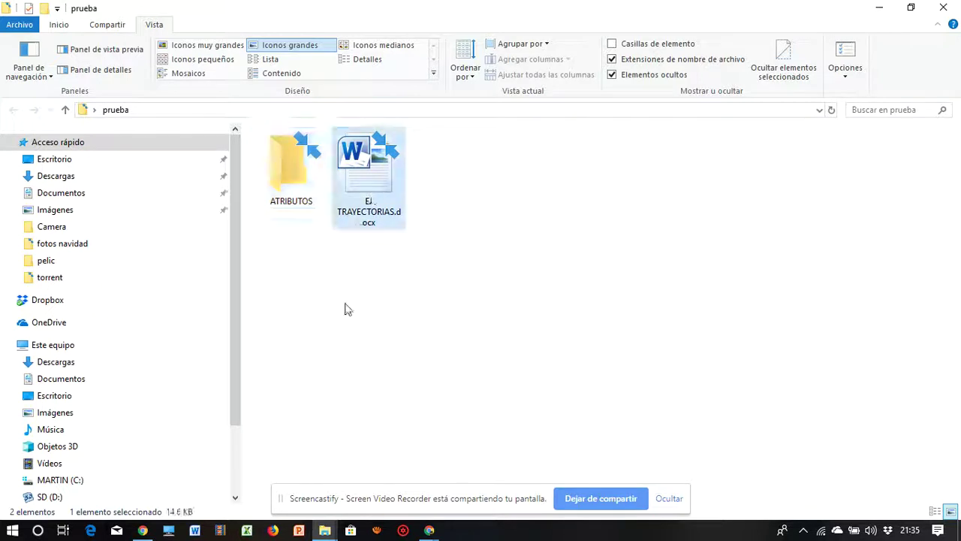
Step: Copy EJ TRAYECTORIAS.docx into the ATRIBUTOS folder and return to the prueba folder
right_click(359, 191)
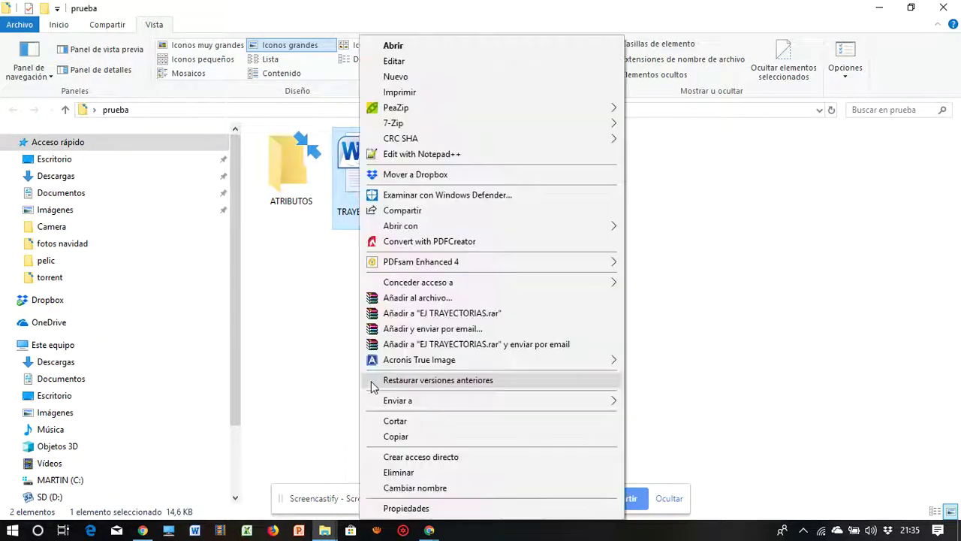
click(396, 437)
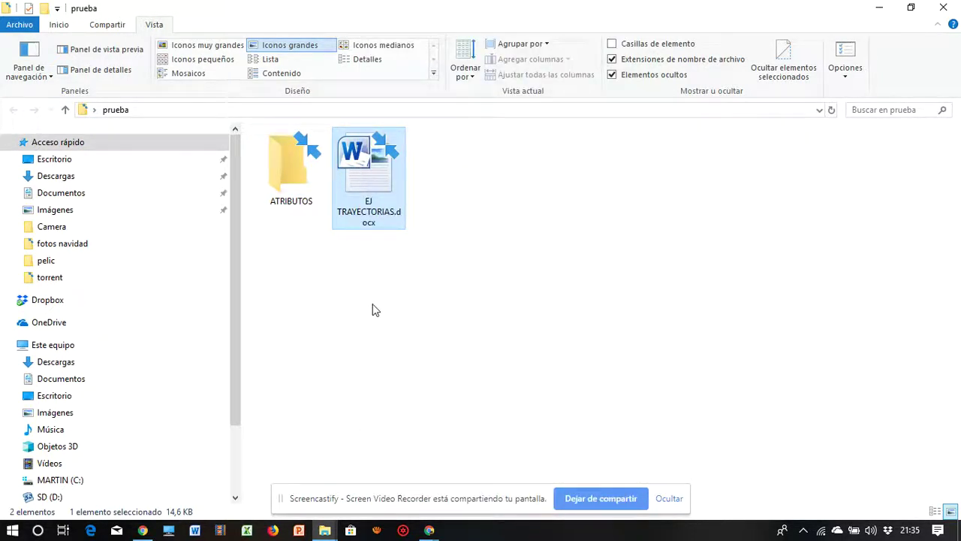
double_click(307, 188)
right_click(343, 242)
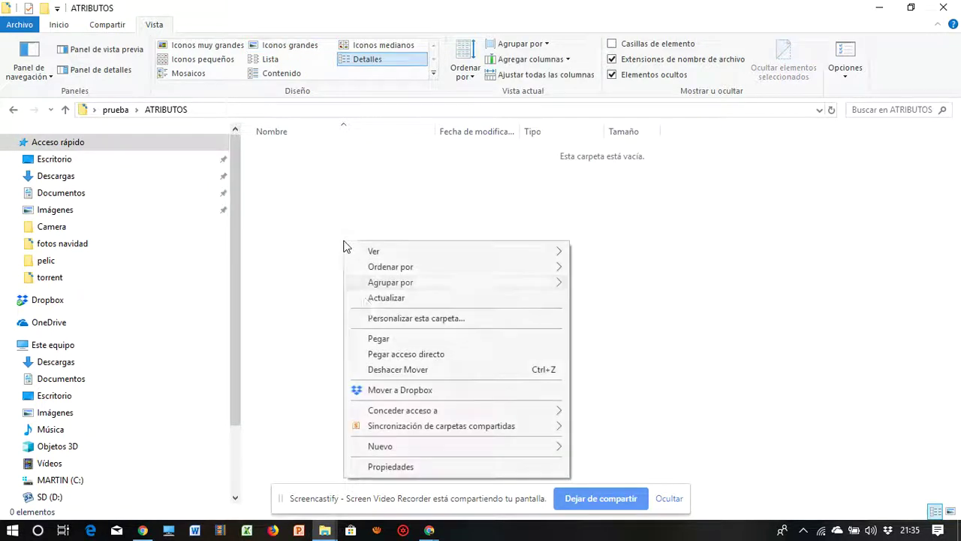
click(378, 340)
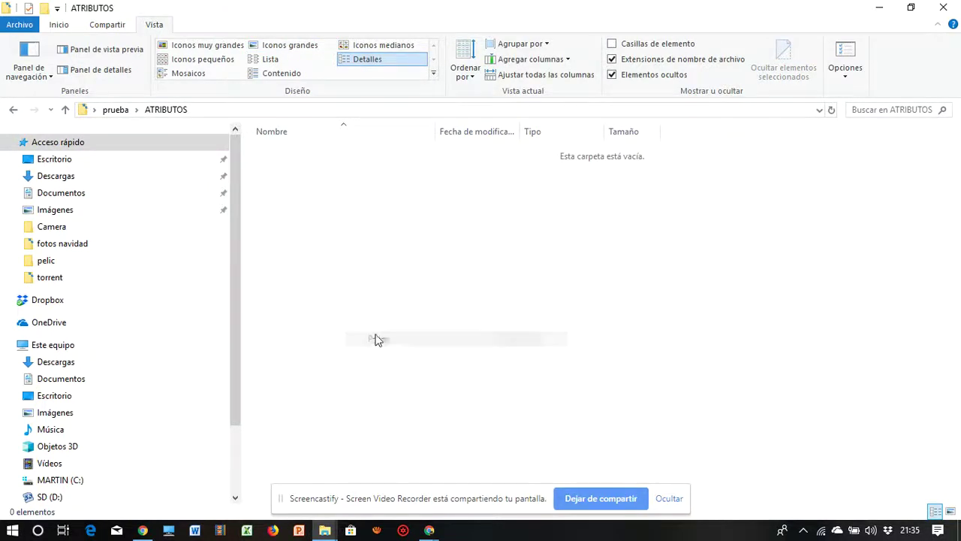
click(117, 112)
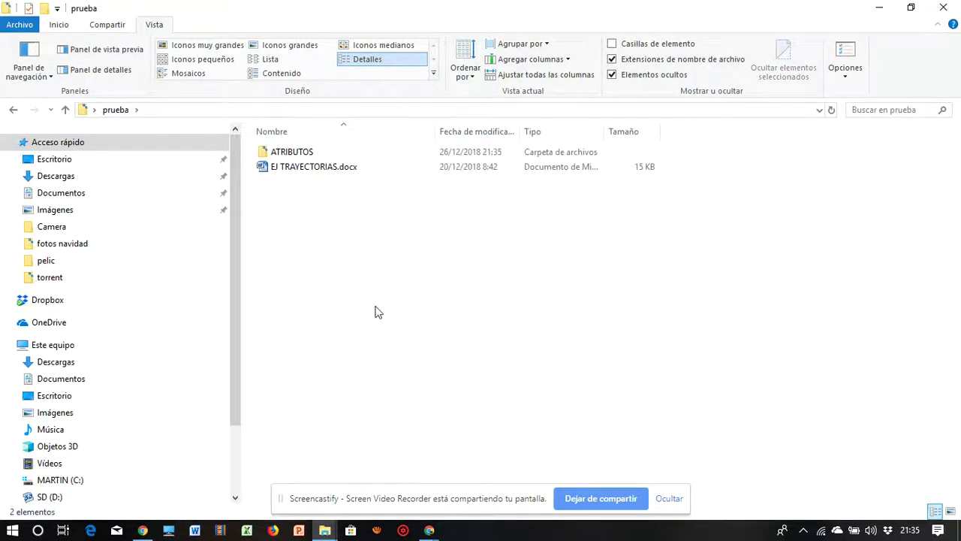
click(290, 170)
right_click(290, 170)
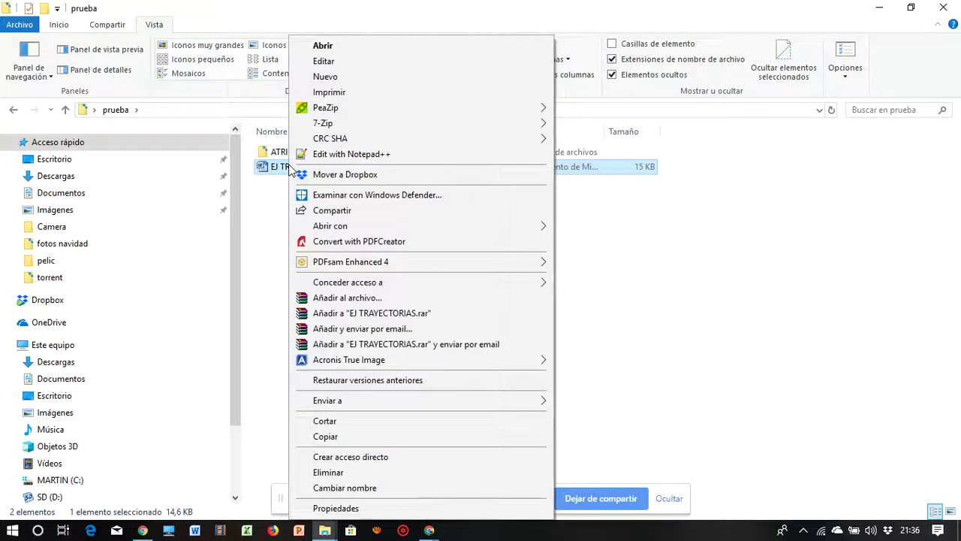
click(253, 228)
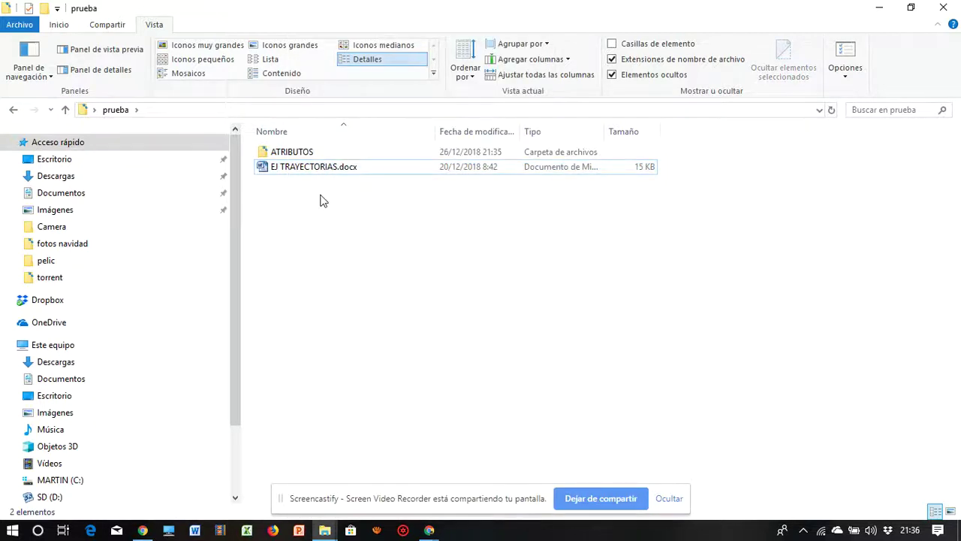
Step: Try other folder layouts such as Contenido before restoring Detalles, and turn file name extensions off and on again
drag(340, 176, 357, 176)
click(346, 47)
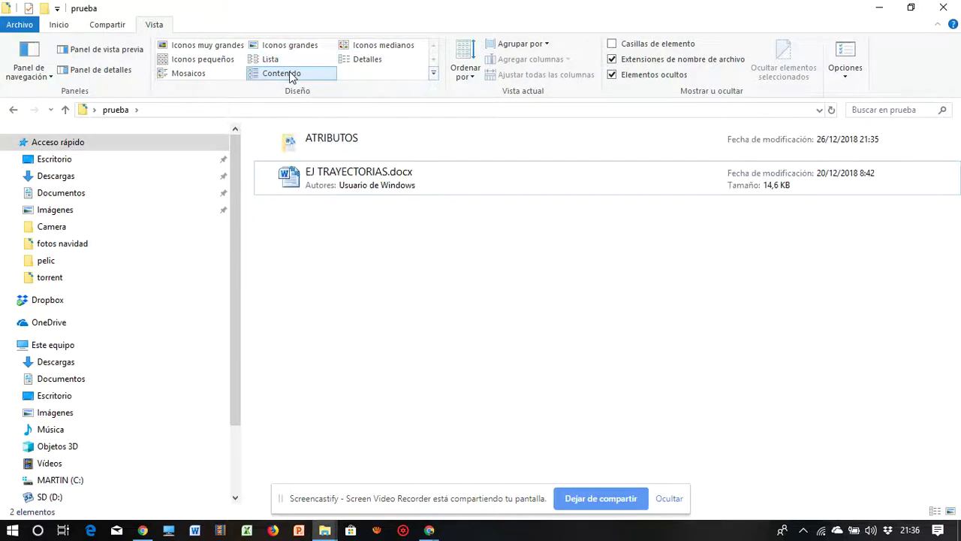
click(385, 60)
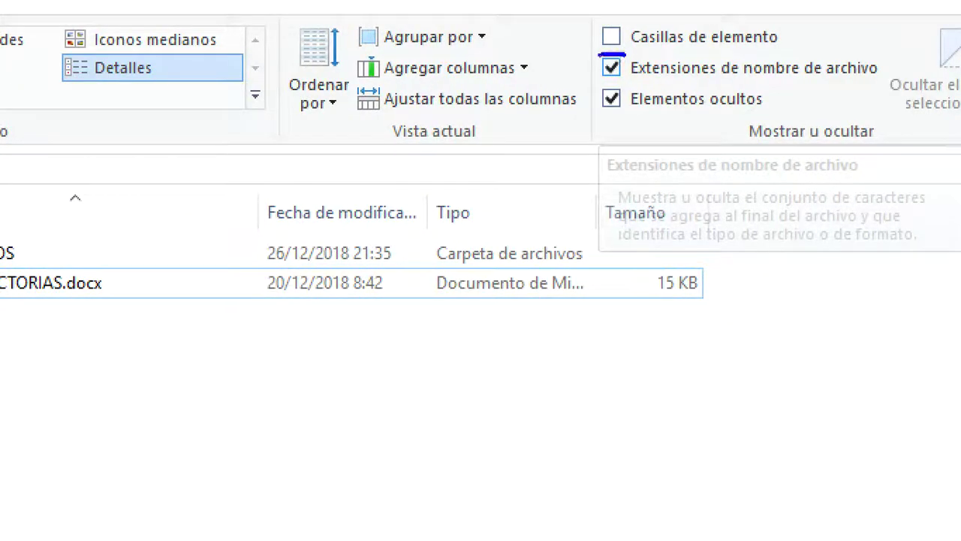
click(612, 68)
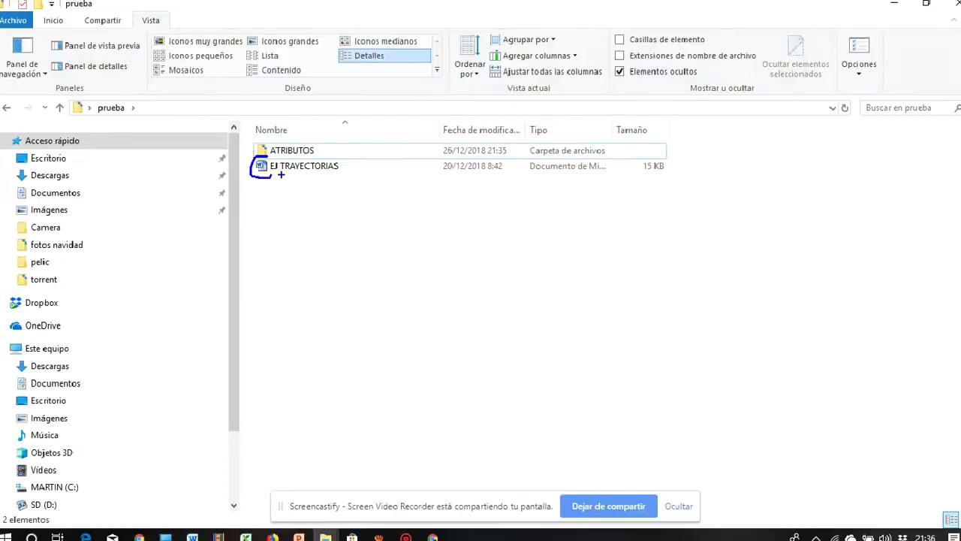
click(612, 60)
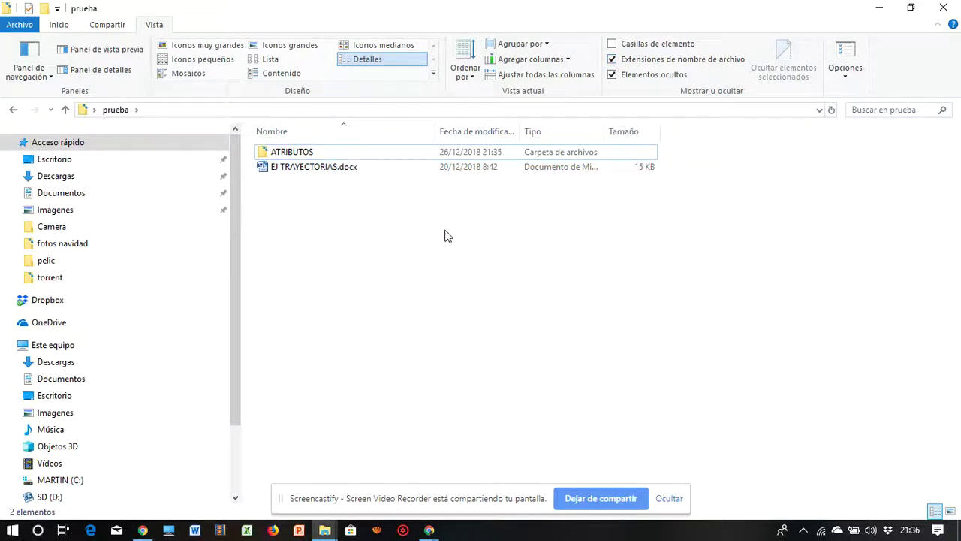
Step: Set the Solo lectura attribute on EJ TRAYECTORIAS.docx in the prueba folder and apply it
click(320, 169)
right_click(321, 171)
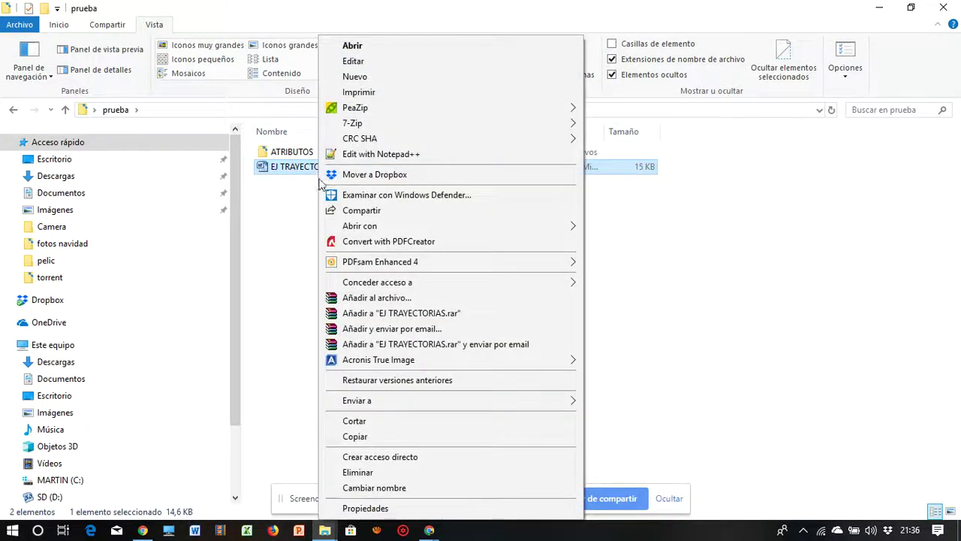
click(365, 509)
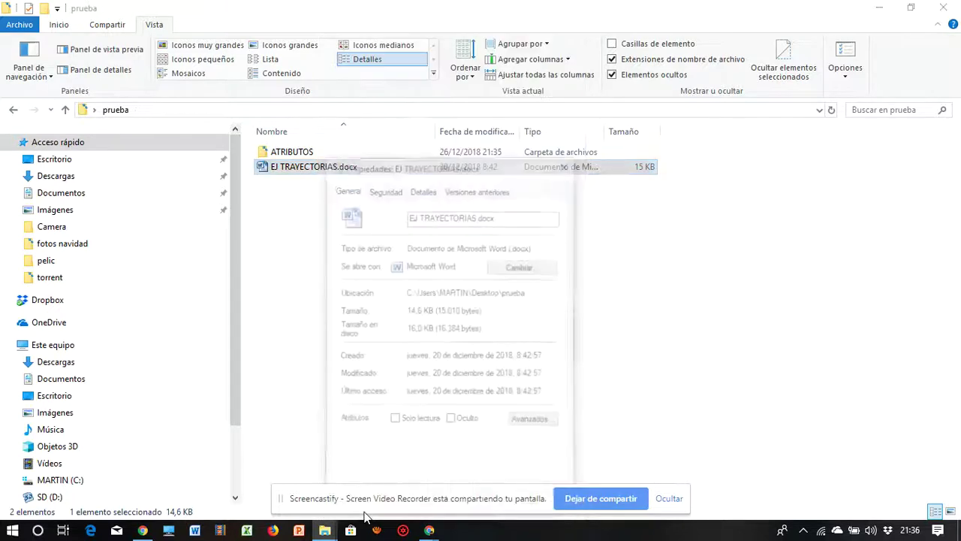
drag(408, 193, 510, 96)
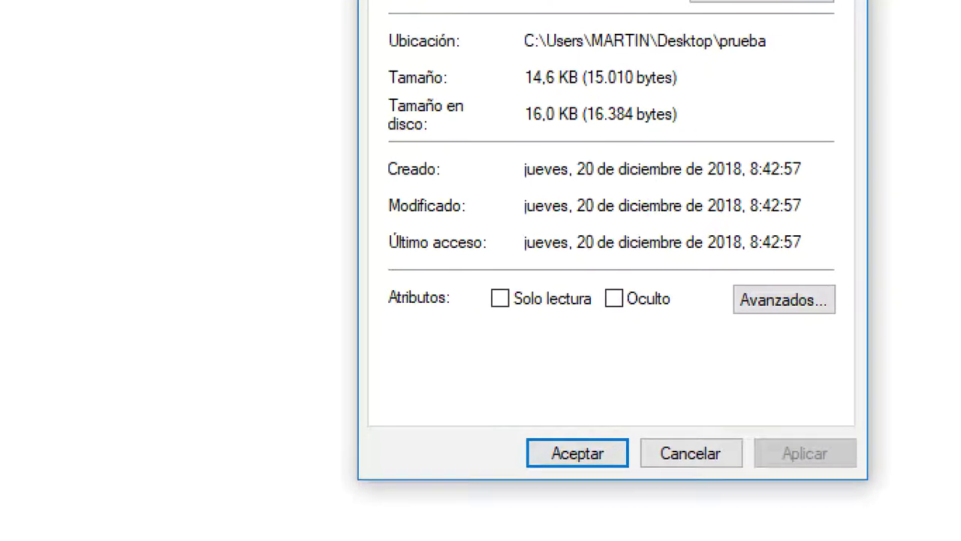
mouse_move(416, 282)
mouse_down()
mouse_move(378, 312)
mouse_move(426, 285)
mouse_up()
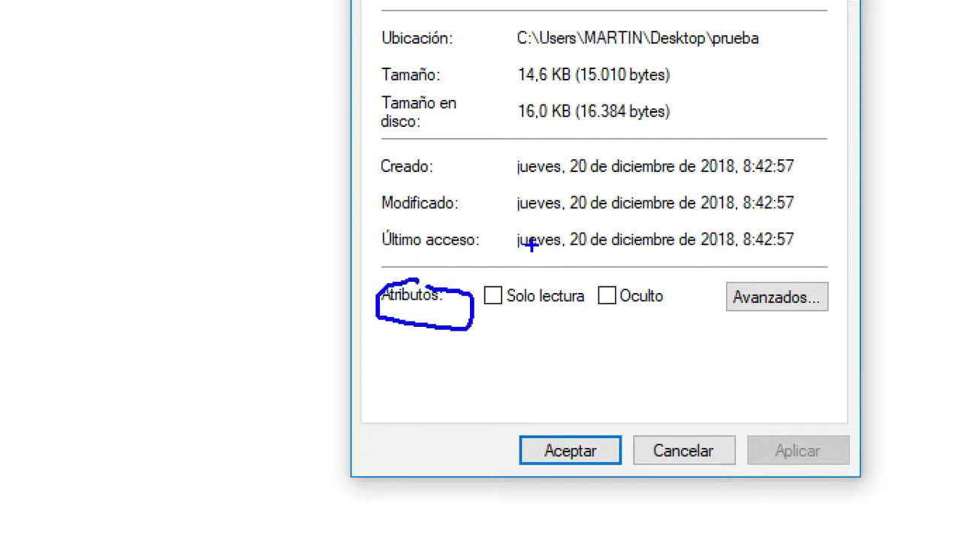
mouse_move(534, 53)
mouse_down()
mouse_move(449, 49)
mouse_move(379, 76)
mouse_move(569, 144)
mouse_move(746, 88)
mouse_move(524, 57)
mouse_up()
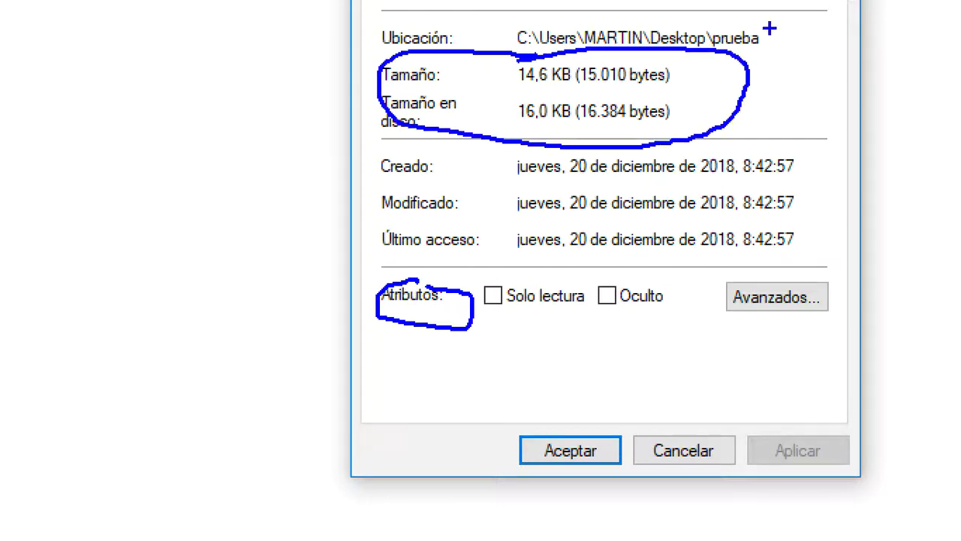
key(Escape)
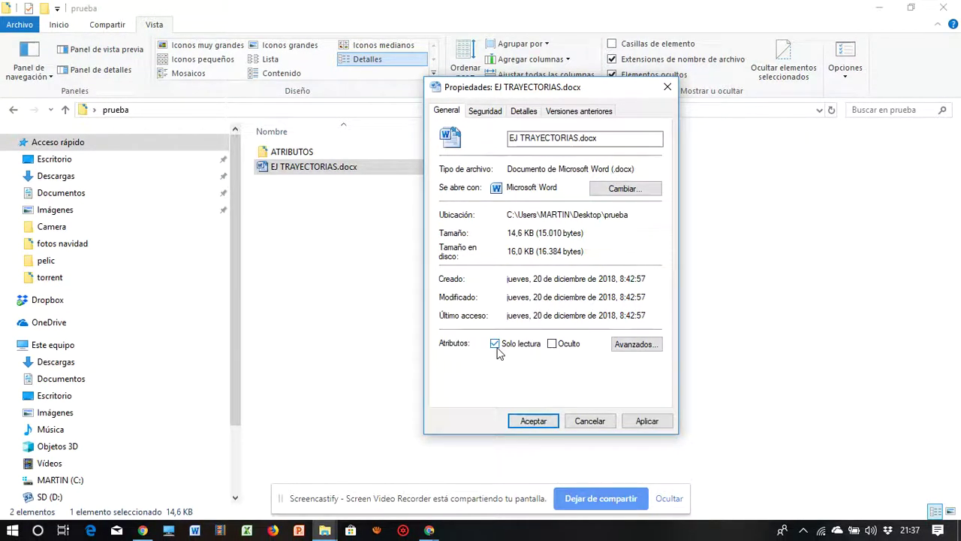
click(641, 421)
click(553, 425)
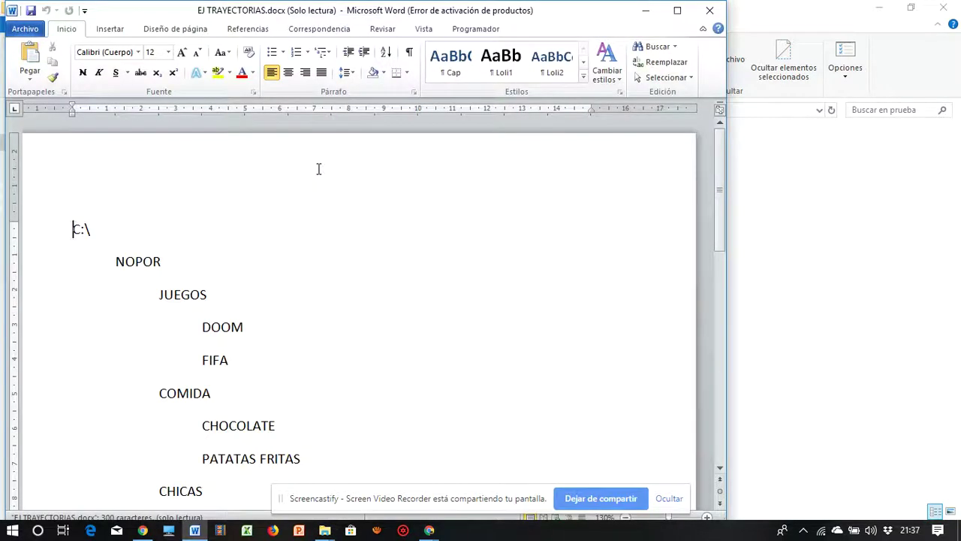
Step: Switch to EJ TRAYECTORIAS.docx in Word, dismiss the activation notice and add a first name after "C:\"
click(114, 233)
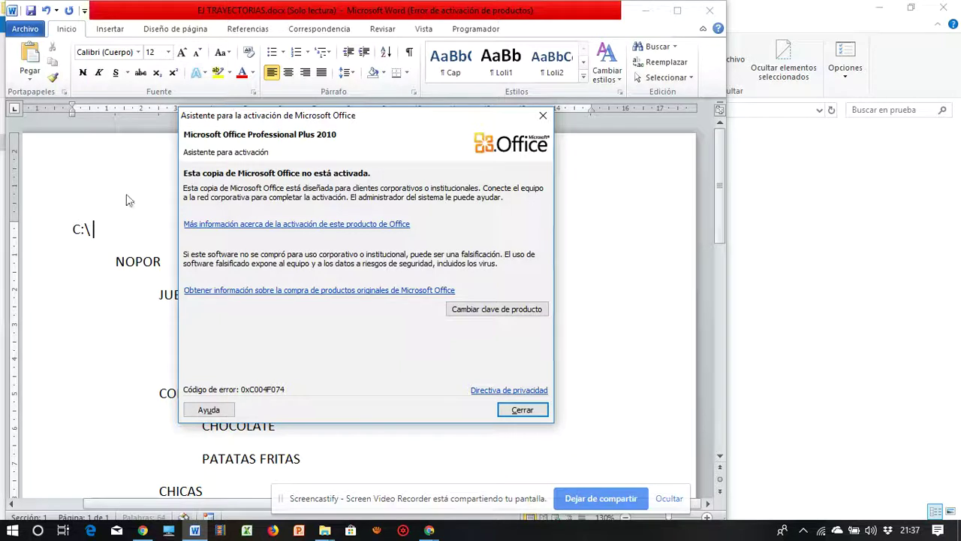
click(516, 408)
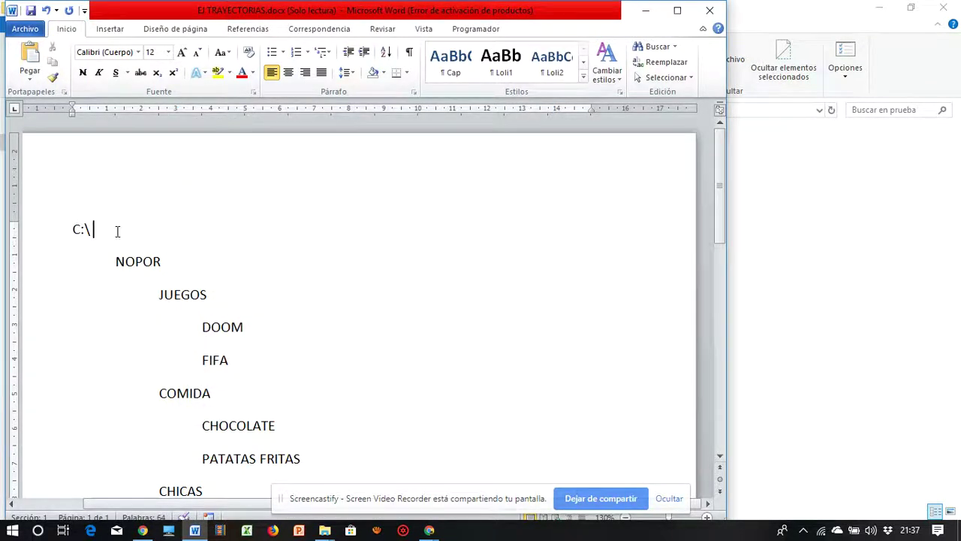
text(martin)
Step: Try to save the edited document in the prueba folder under its original name, EJ TRAYECTORIAS.docx
click(30, 10)
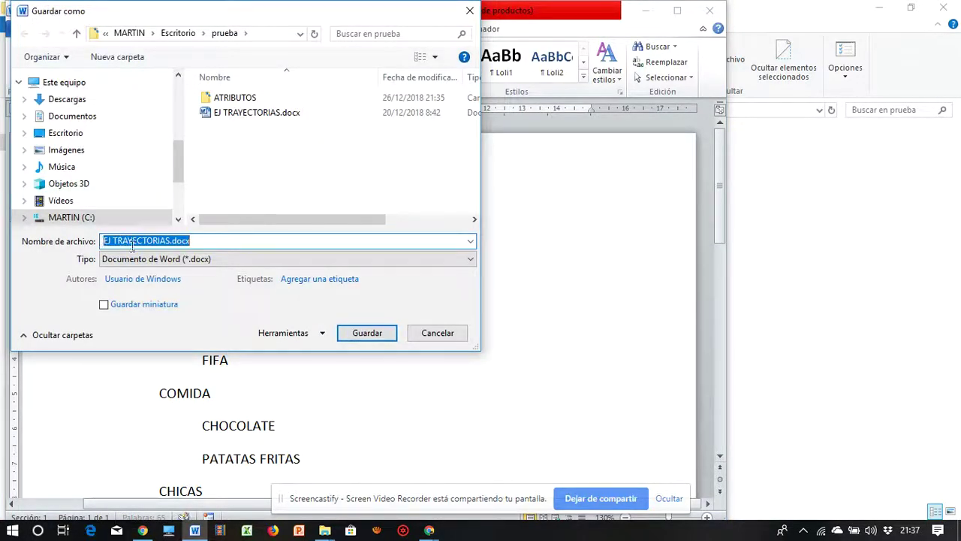
click(371, 333)
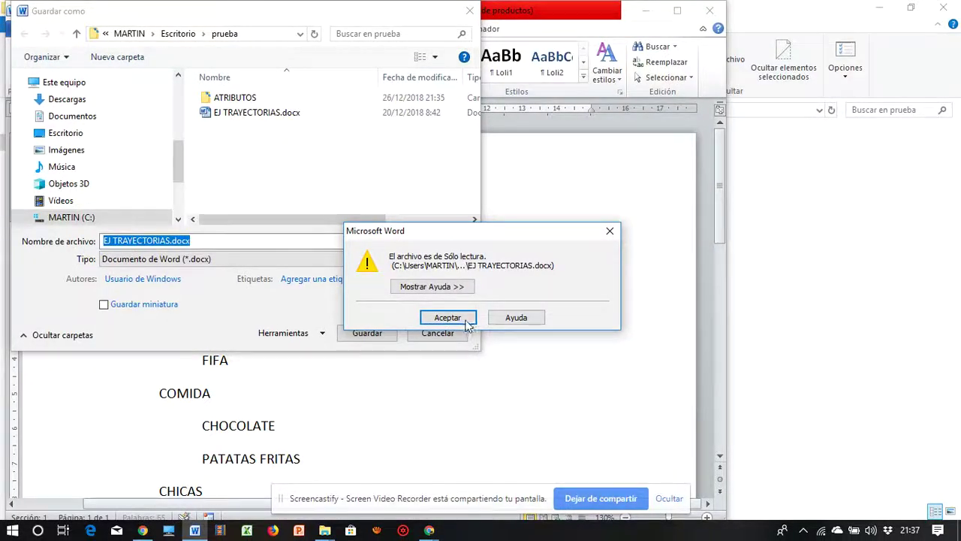
click(529, 311)
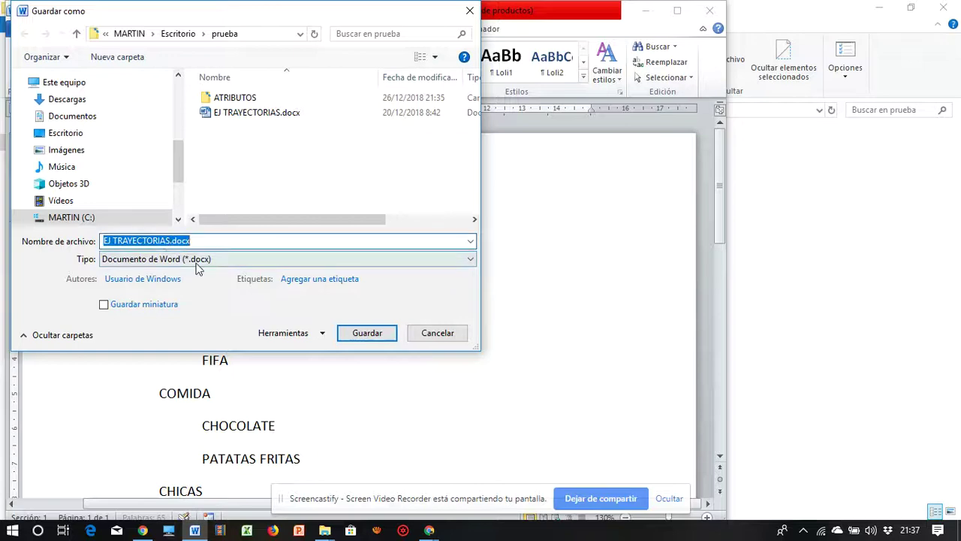
Step: Save the edited document as EJ TRAYECTORIAS2.docx in the prueba folder and close it
click(165, 241)
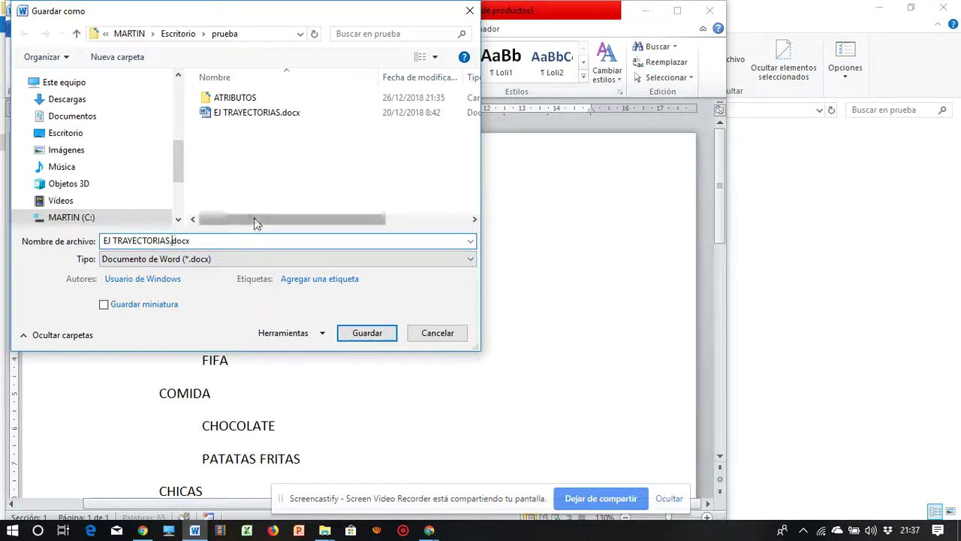
text(2)
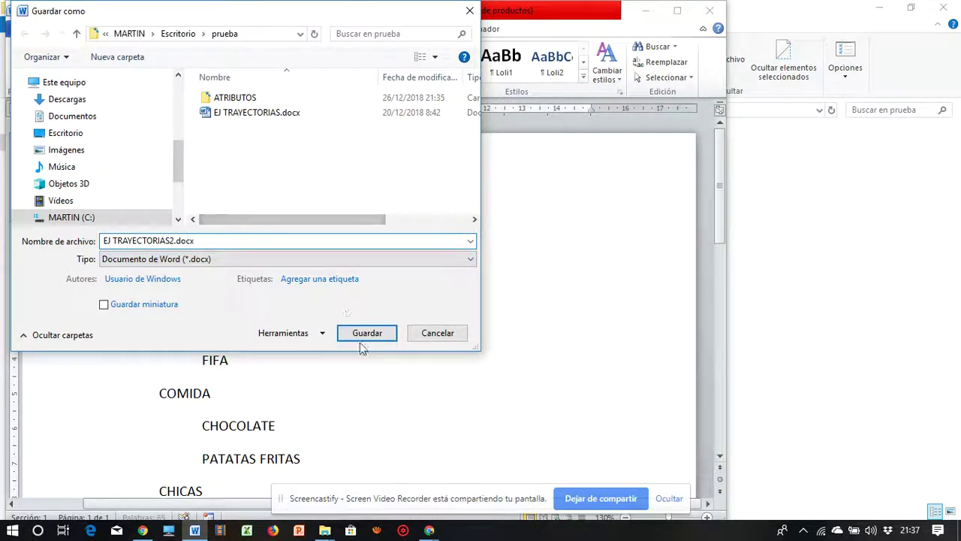
click(367, 332)
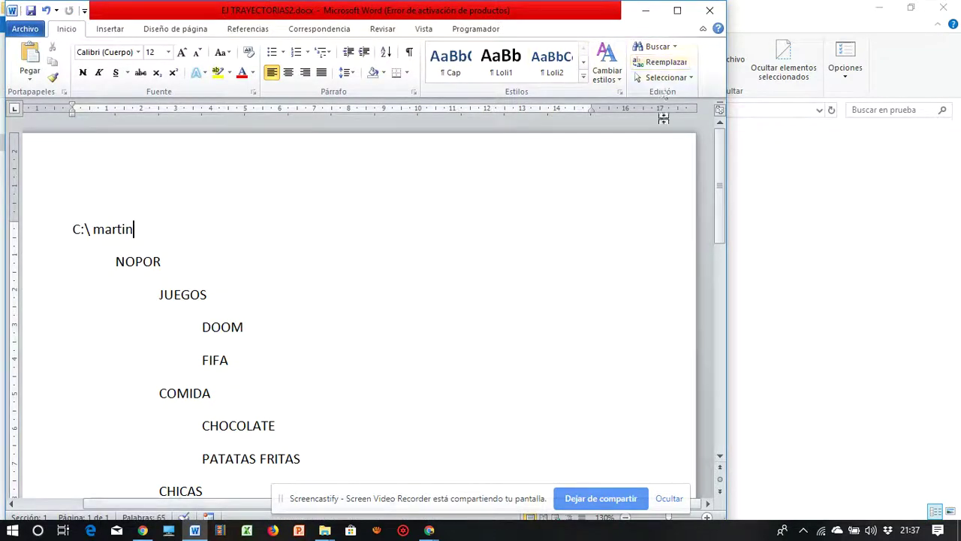
click(710, 11)
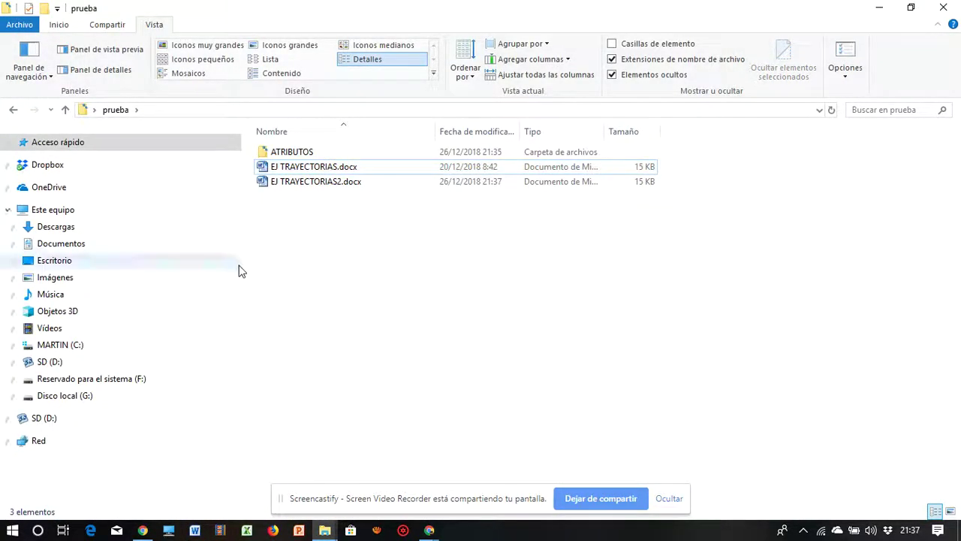
Step: Set the Oculto attribute on the original EJ TRAYECTORIAS.docx in its file properties
click(334, 168)
right_click(334, 169)
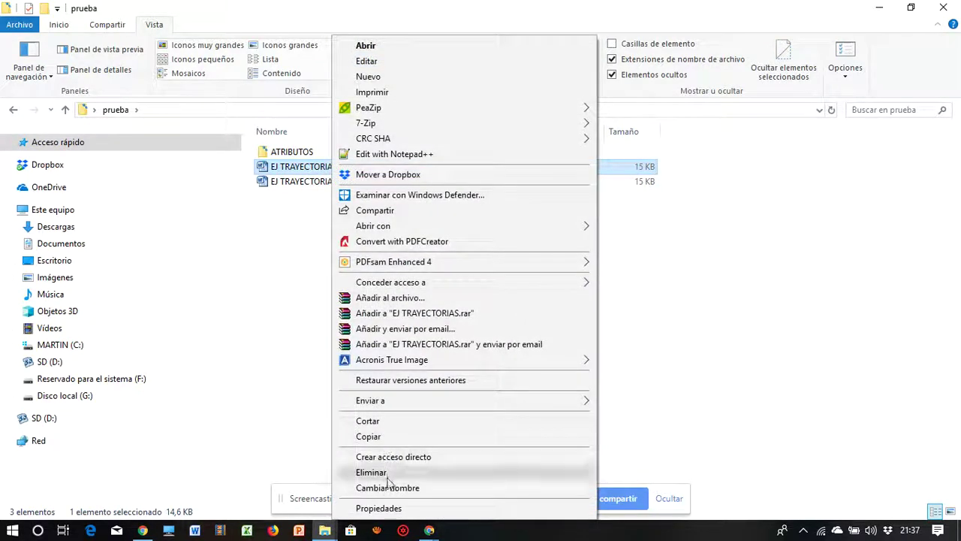
click(378, 508)
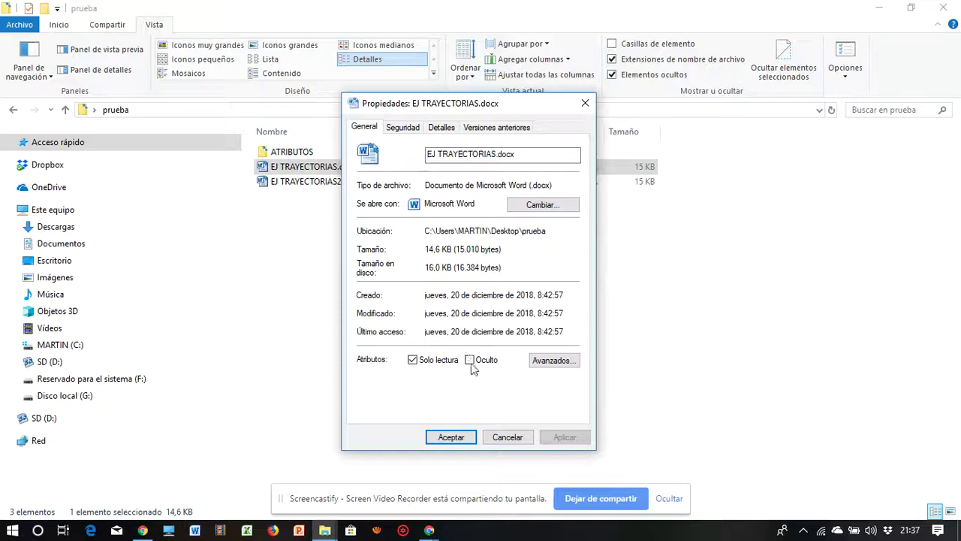
click(470, 360)
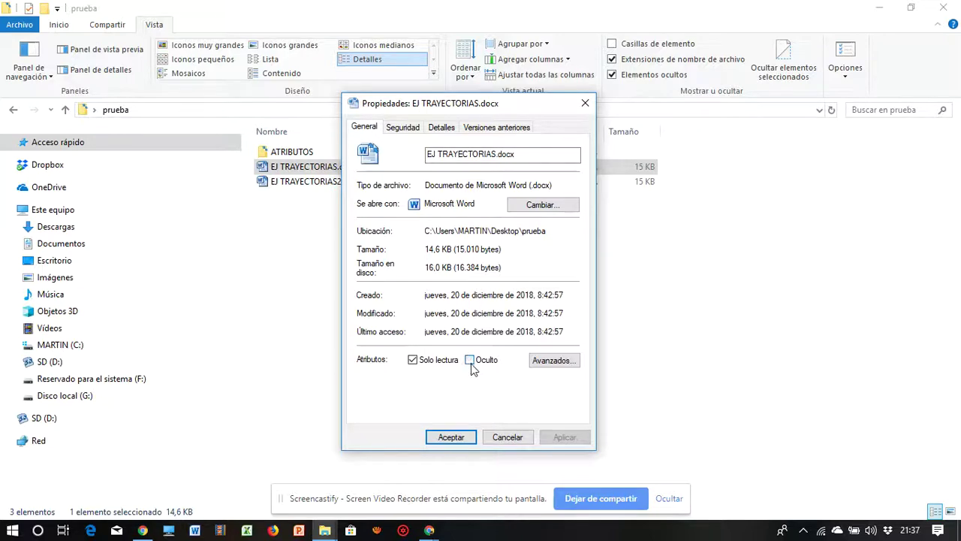
click(455, 437)
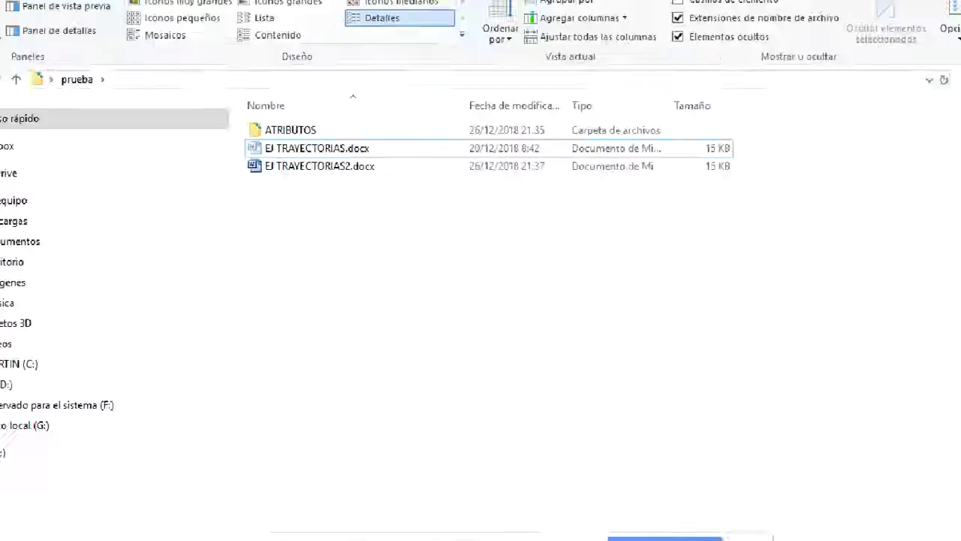
drag(269, 138, 243, 175)
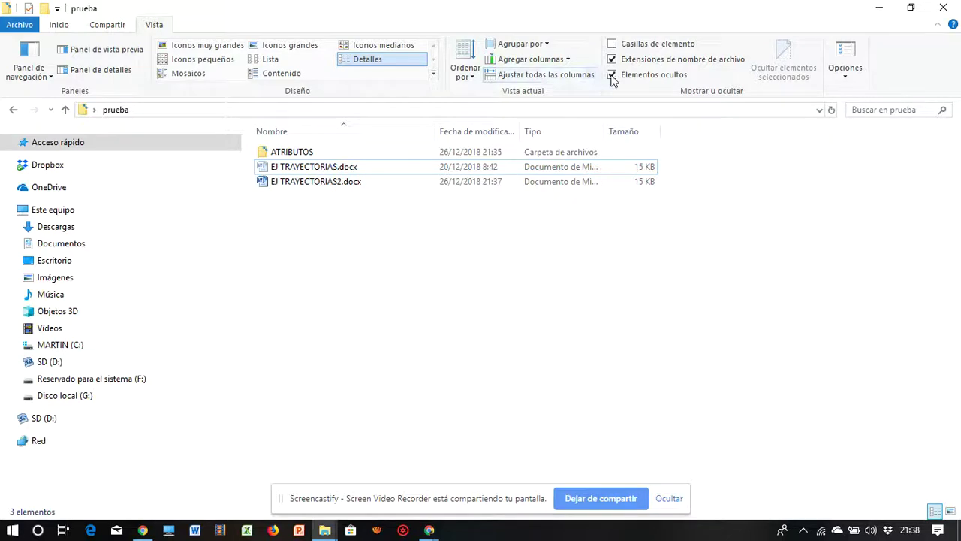
Step: Turn off the display of hidden items in the prueba folder and turn it on again
mouse_move(612, 60)
mouse_down()
mouse_move(603, 72)
mouse_move(658, 84)
mouse_move(626, 60)
mouse_up()
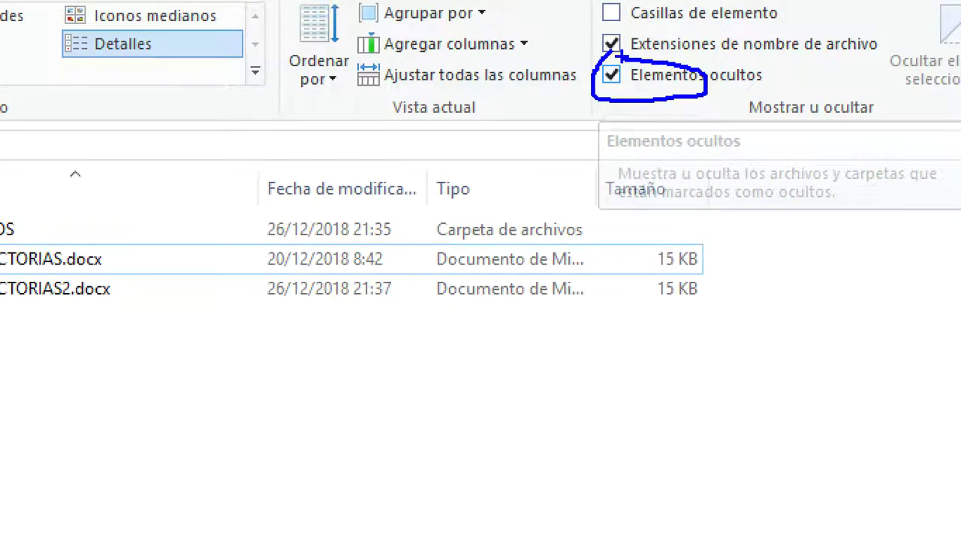
click(611, 74)
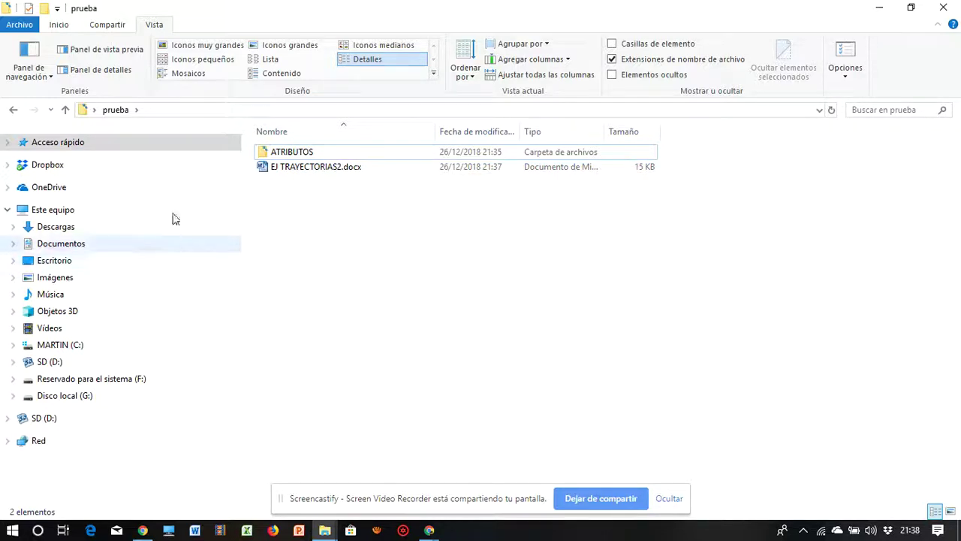
click(615, 77)
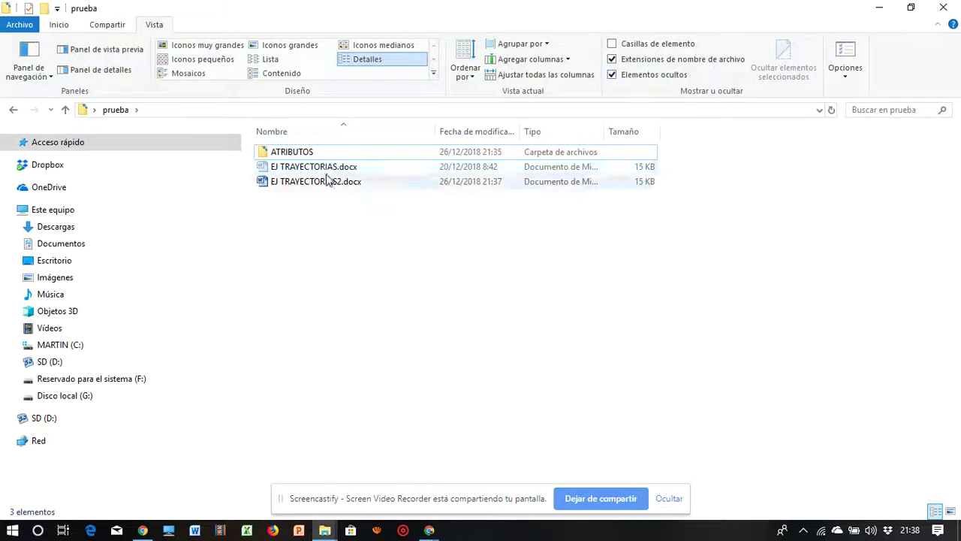
Step: Inspect the attributes of EJ TRAYECTORIAS2.docx in its file properties and close them without changes
click(290, 185)
right_click(286, 184)
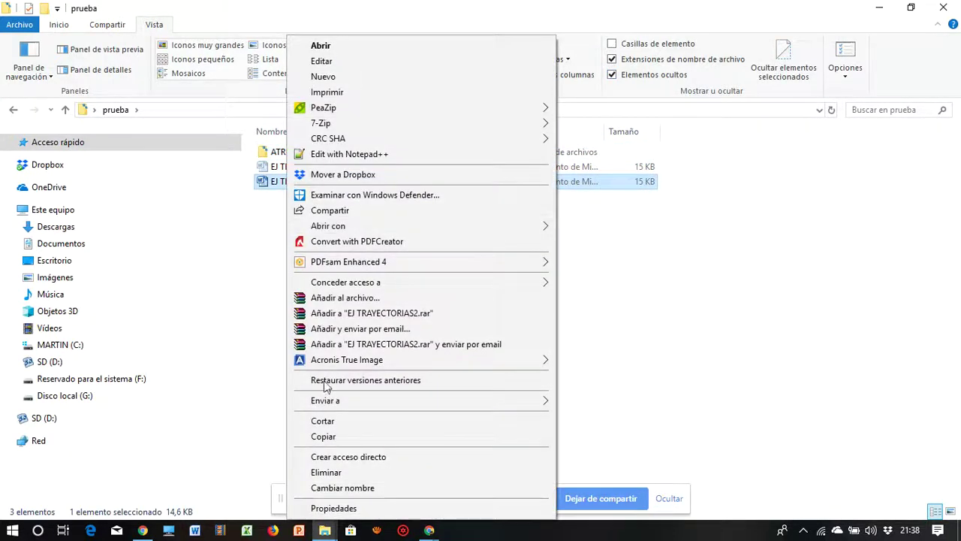
click(327, 508)
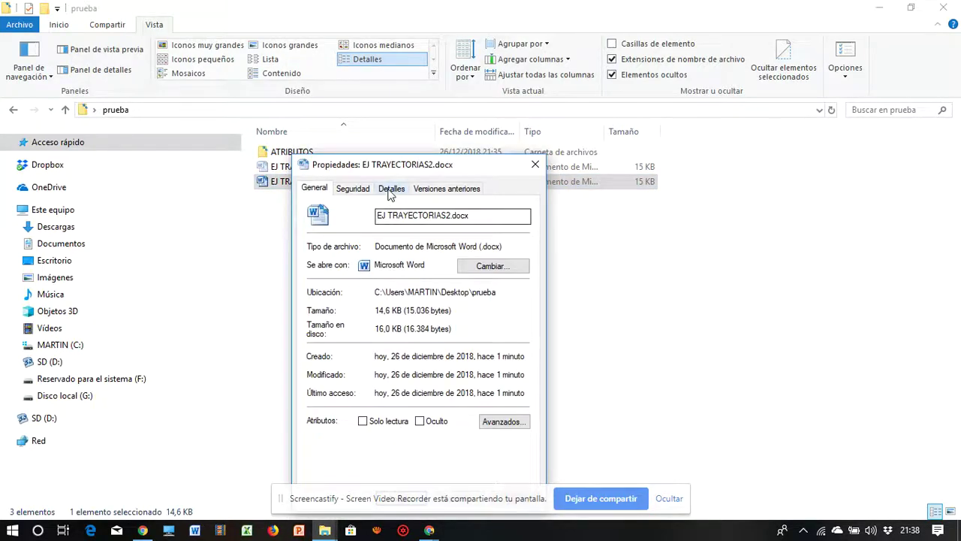
drag(361, 164, 493, 104)
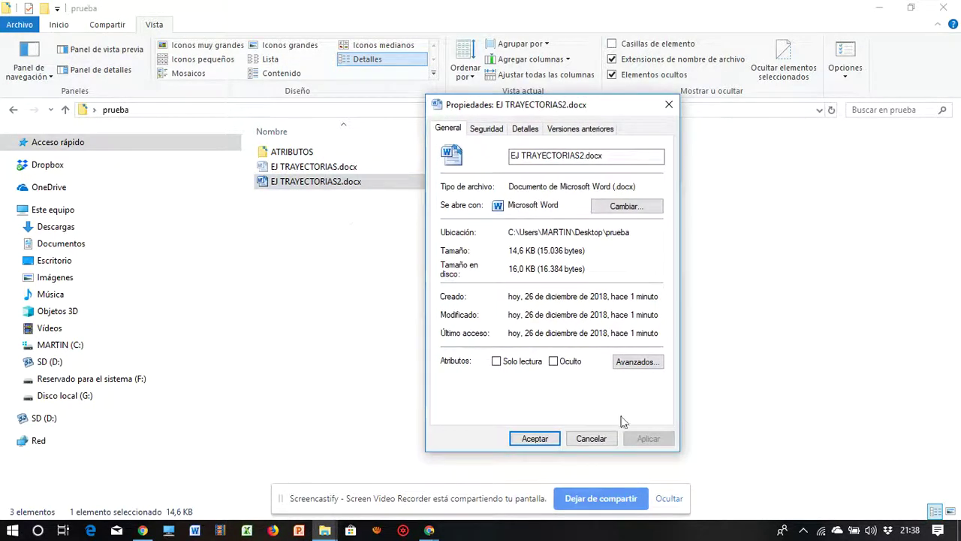
click(578, 439)
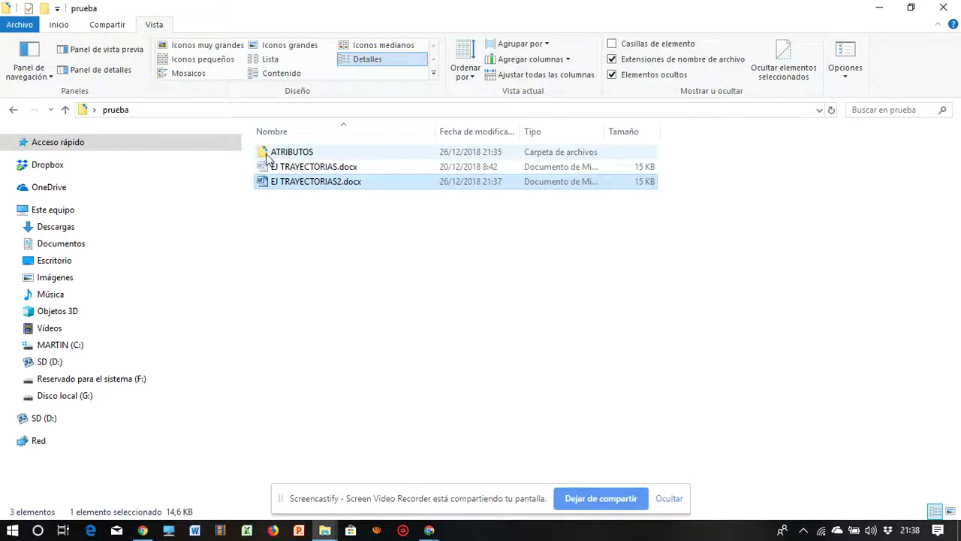
Step: Show the prueba folder as large icons and turn off content compression for the ATRIBUTOS folder, including all its subfolders and files
click(279, 47)
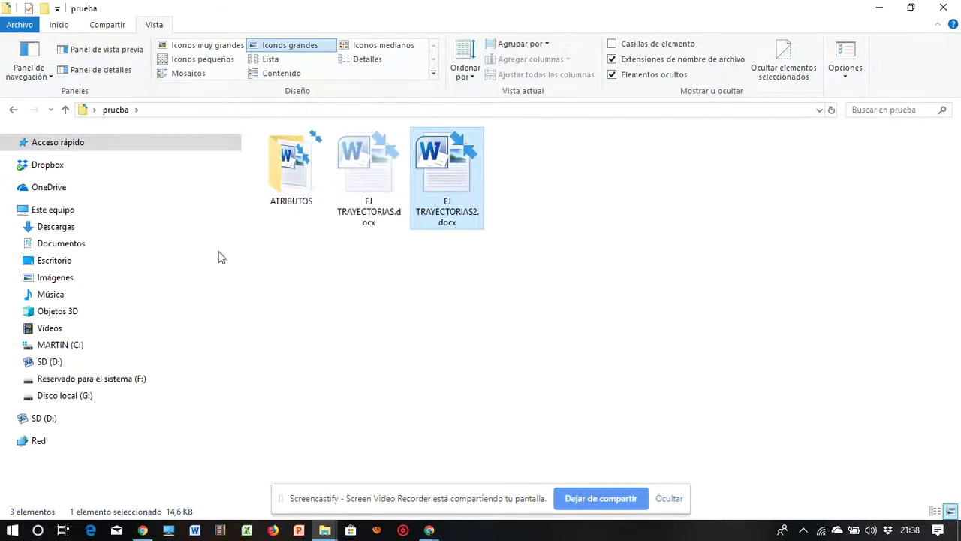
right_click(307, 155)
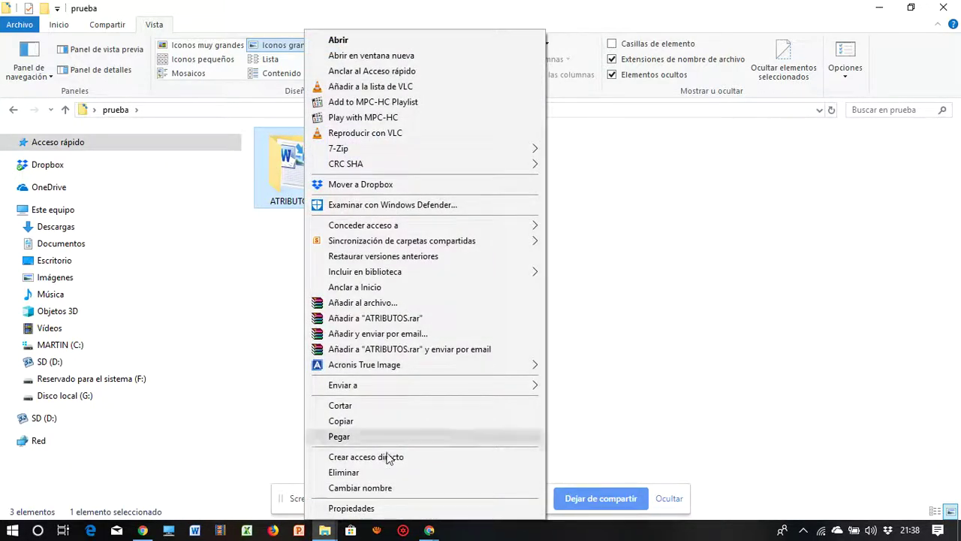
click(367, 508)
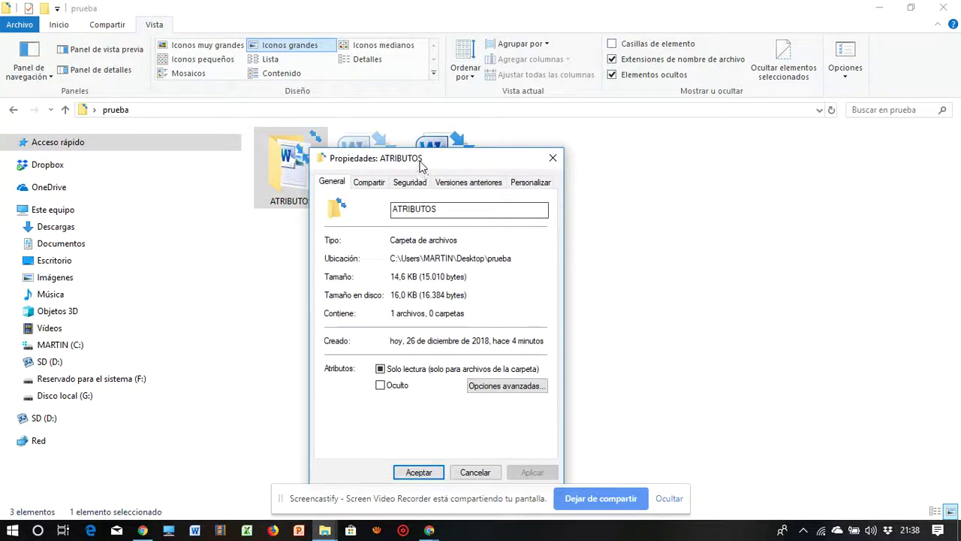
drag(420, 161, 443, 82)
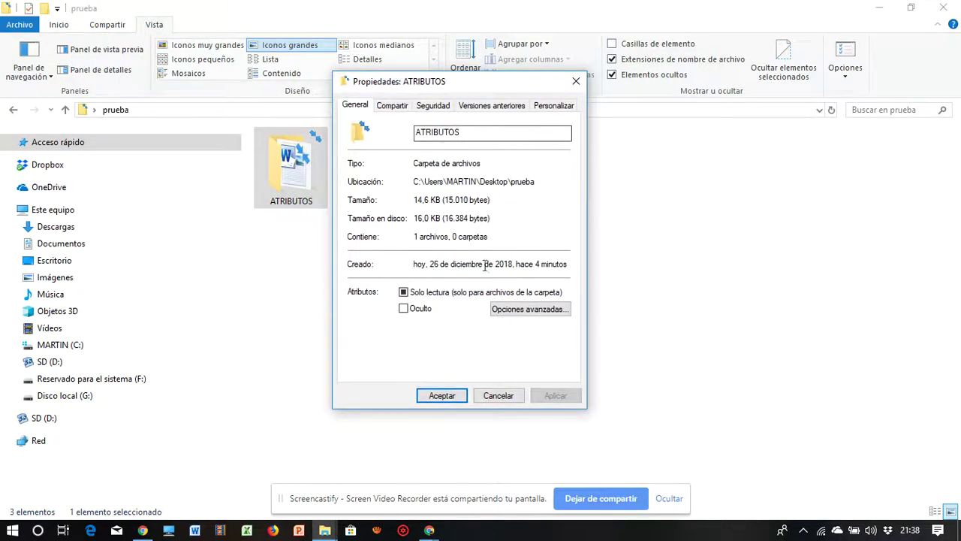
click(520, 310)
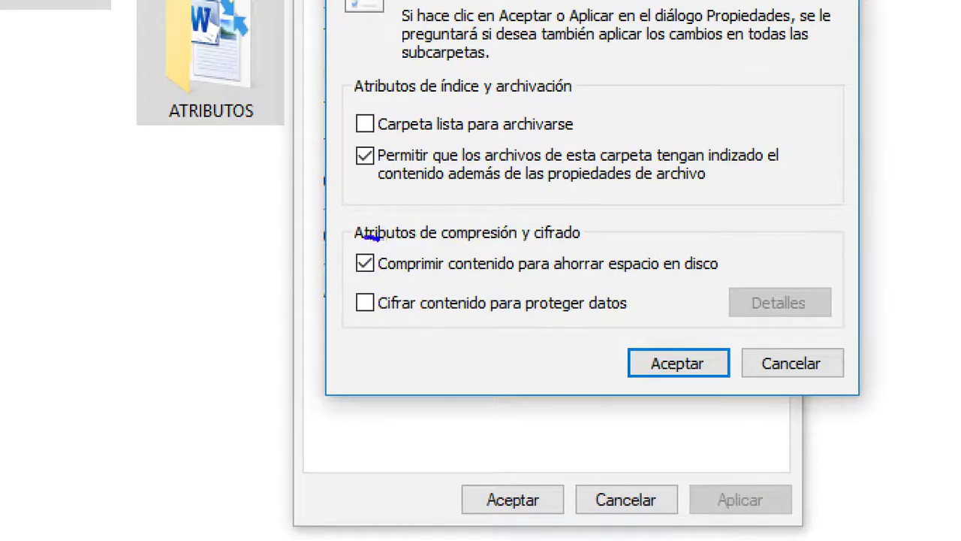
mouse_move(373, 266)
mouse_down()
mouse_move(378, 290)
mouse_move(643, 282)
mouse_move(605, 228)
mouse_move(394, 226)
mouse_up()
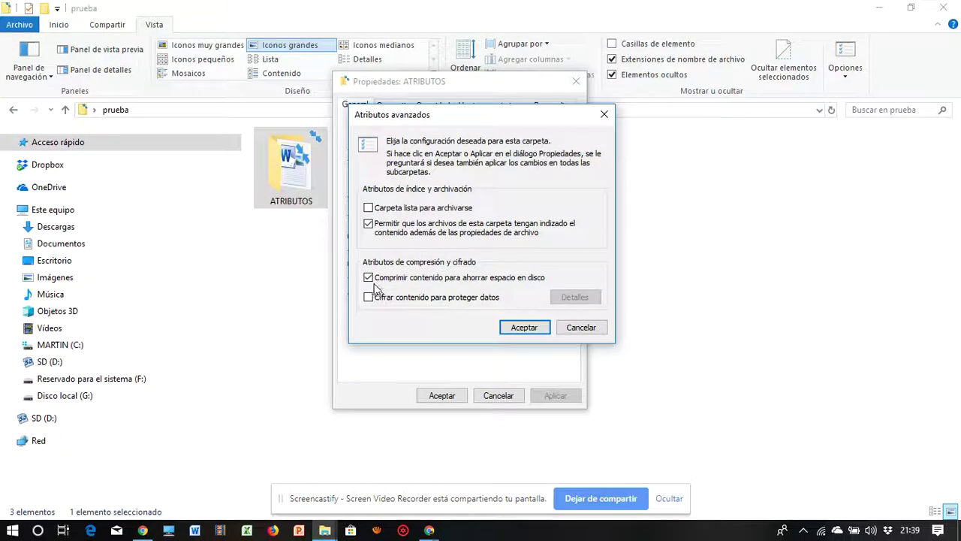
click(509, 331)
click(442, 395)
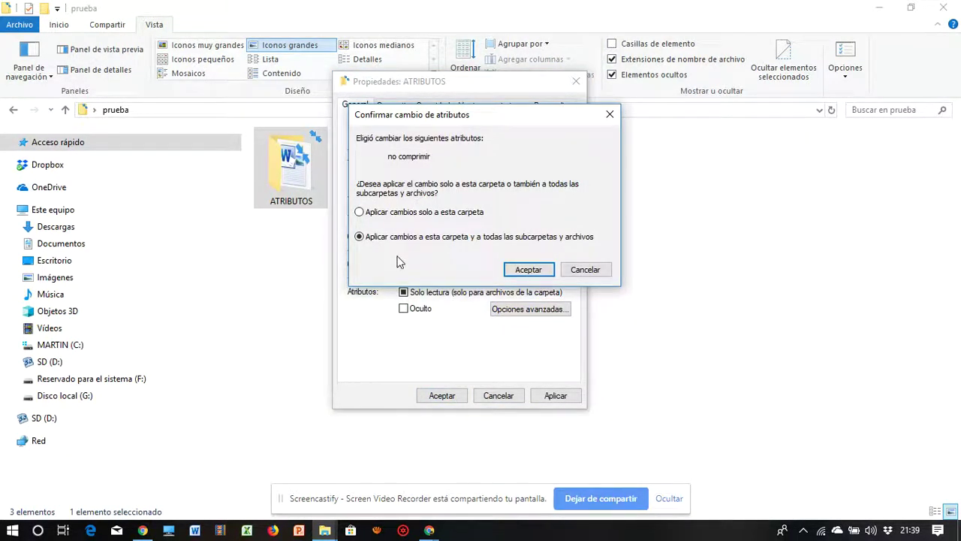
click(528, 269)
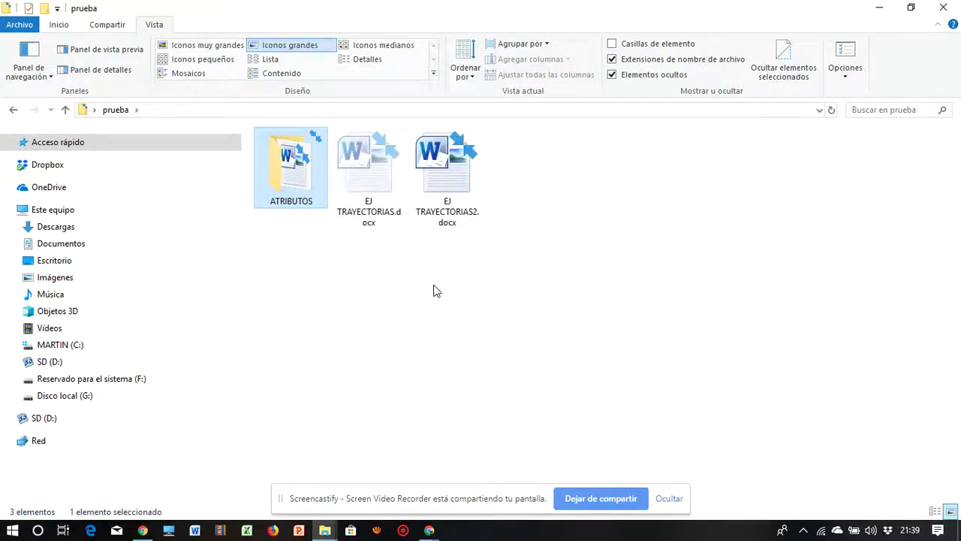
Step: Check the advanced attributes of the ATRIBUTOS folder and clear its Solo lectura attribute, including all subfolders and files
click(307, 200)
right_click(306, 200)
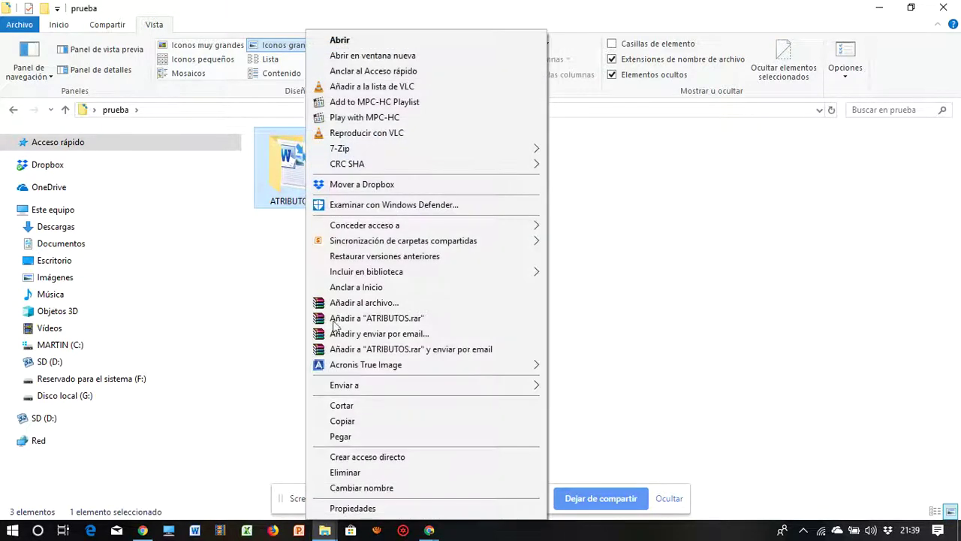
click(366, 507)
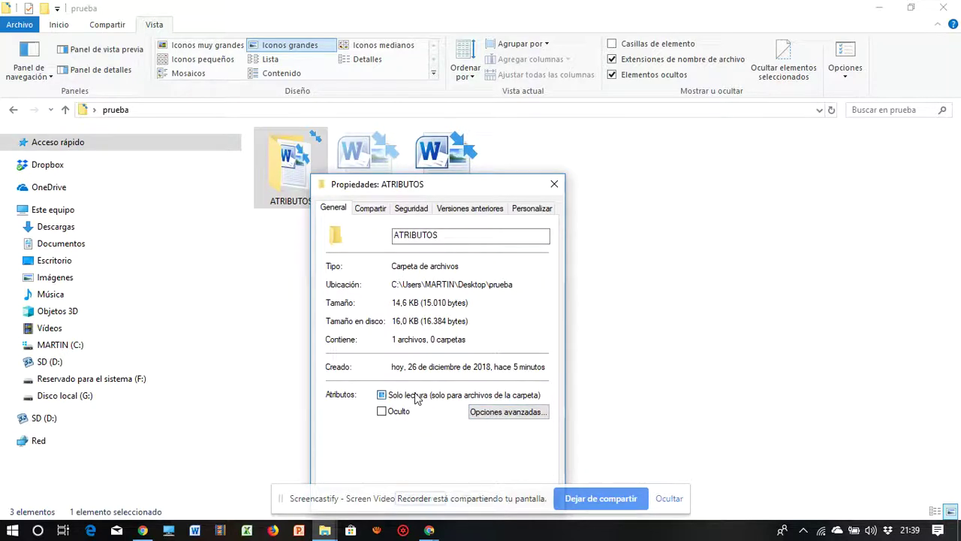
click(484, 411)
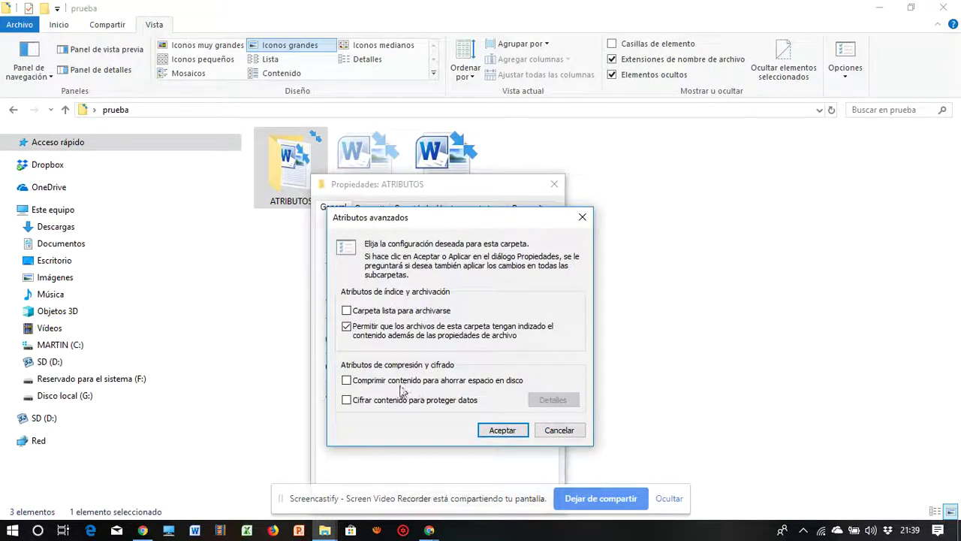
click(485, 428)
drag(467, 187, 525, 119)
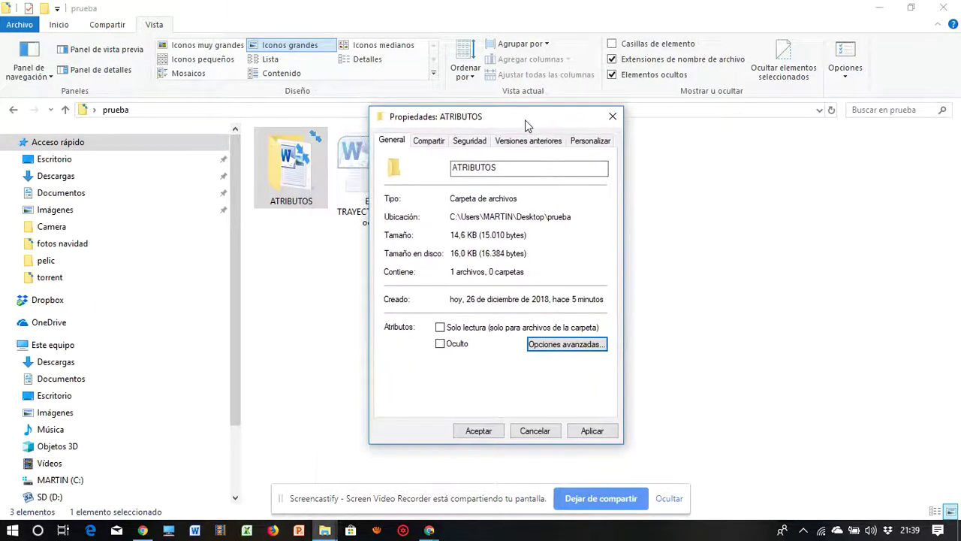
click(474, 434)
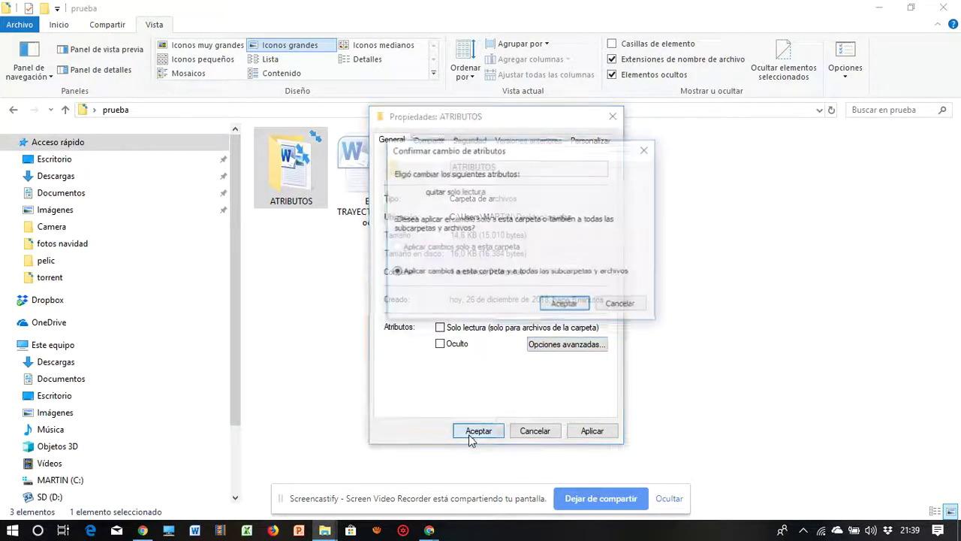
click(563, 305)
click(458, 348)
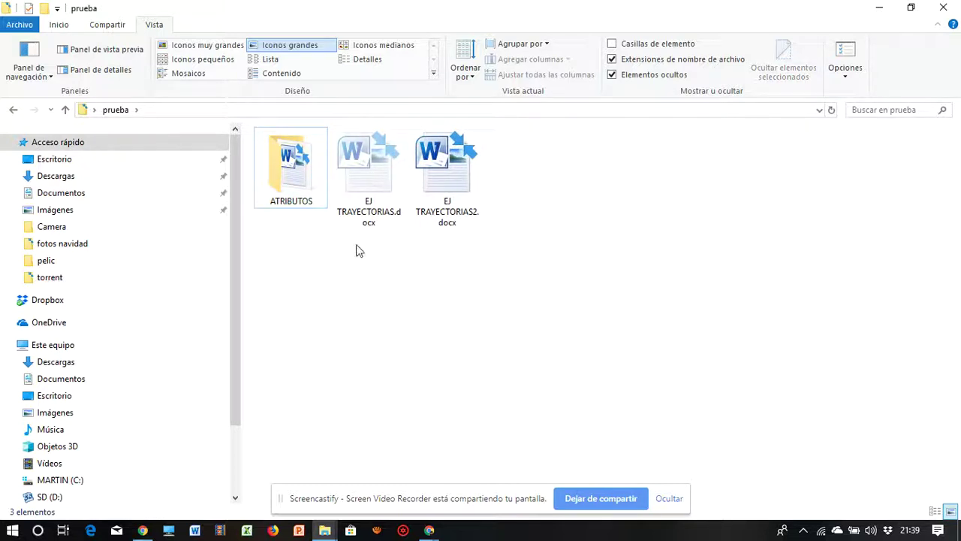
Step: Examine the document inside the ATRIBUTOS folder and return to the prueba folder
double_click(313, 187)
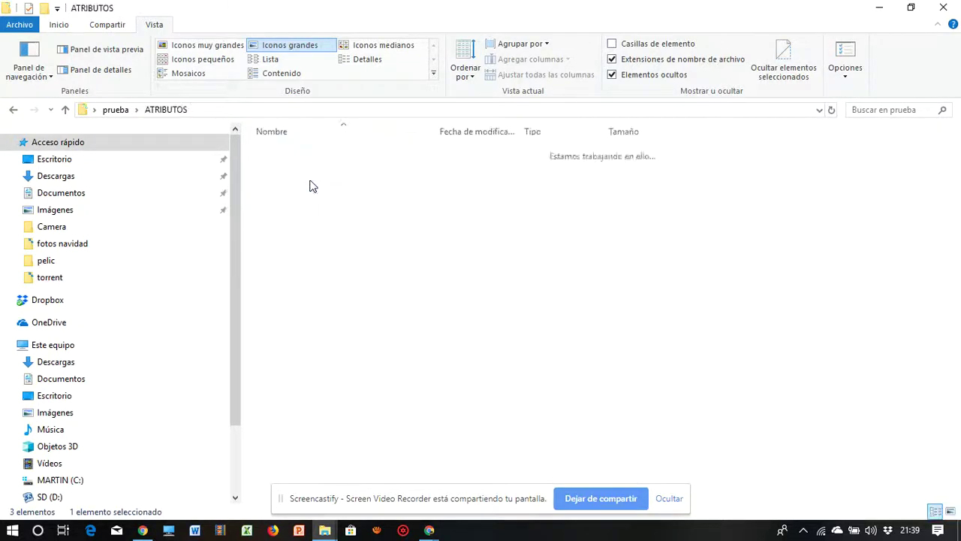
click(116, 110)
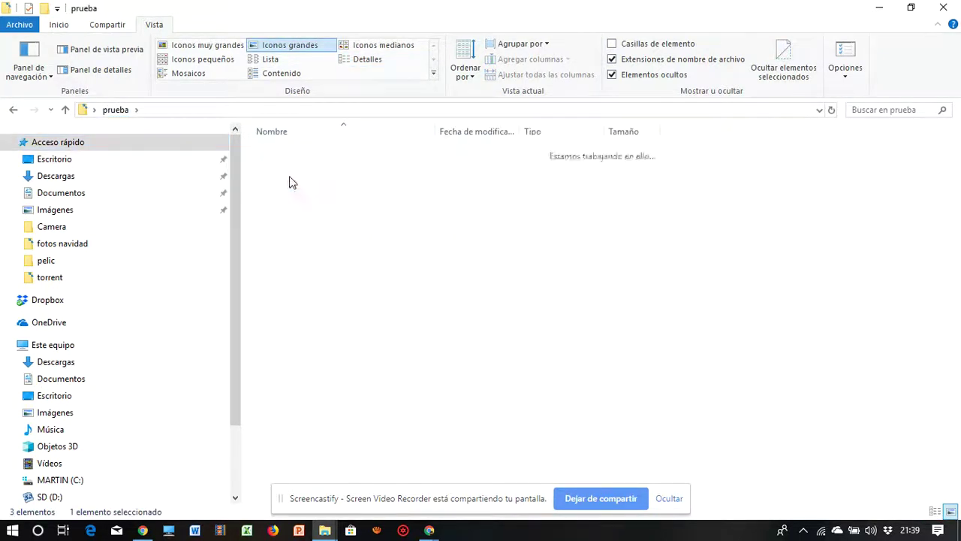
double_click(292, 183)
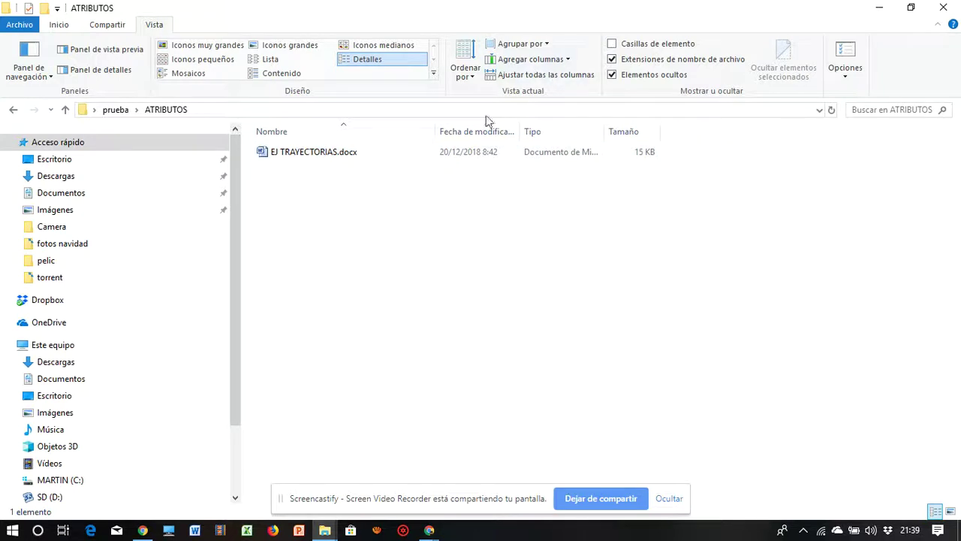
click(119, 110)
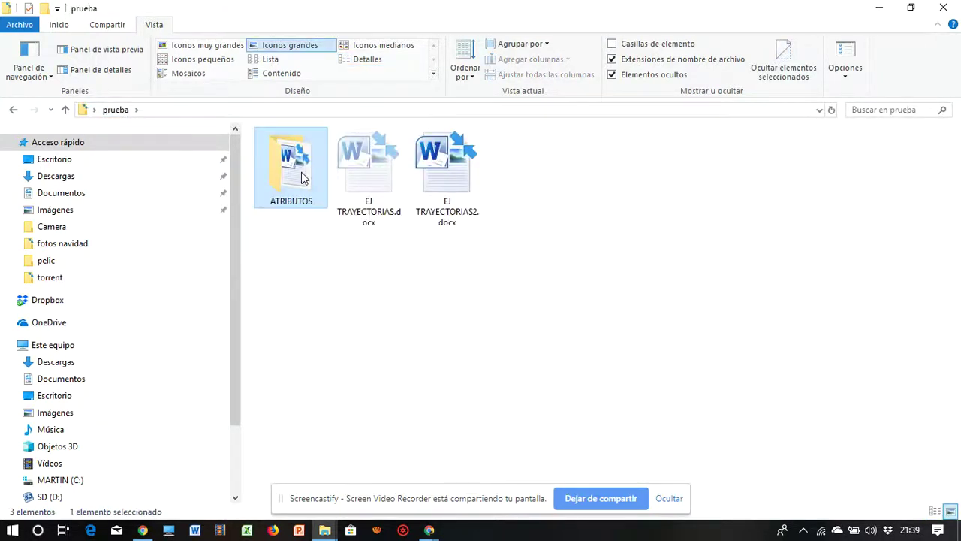
double_click(302, 177)
click(300, 160)
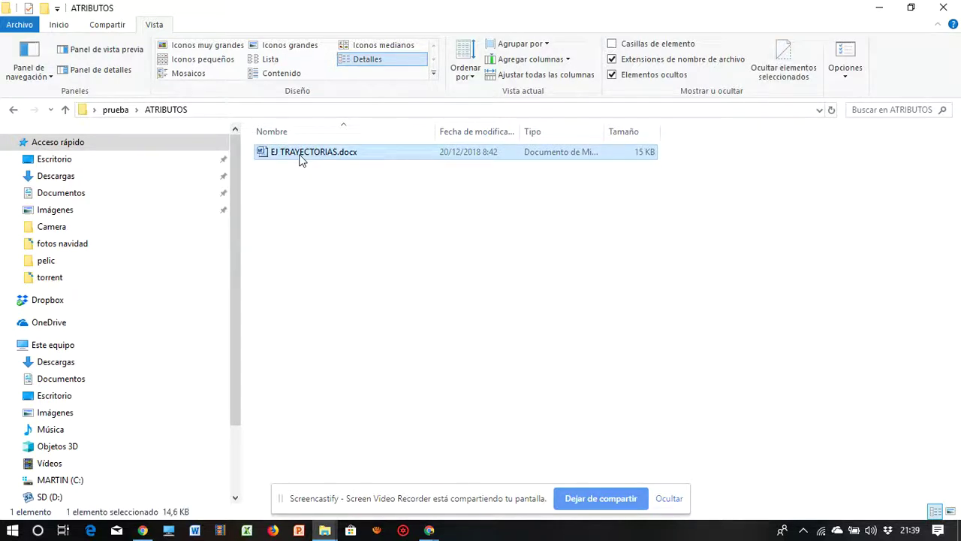
right_click(300, 159)
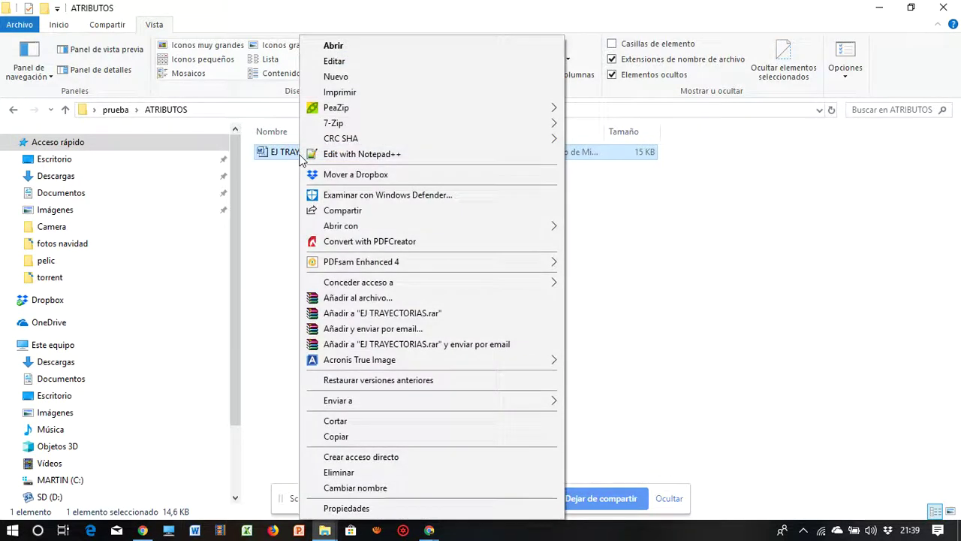
click(278, 300)
click(116, 109)
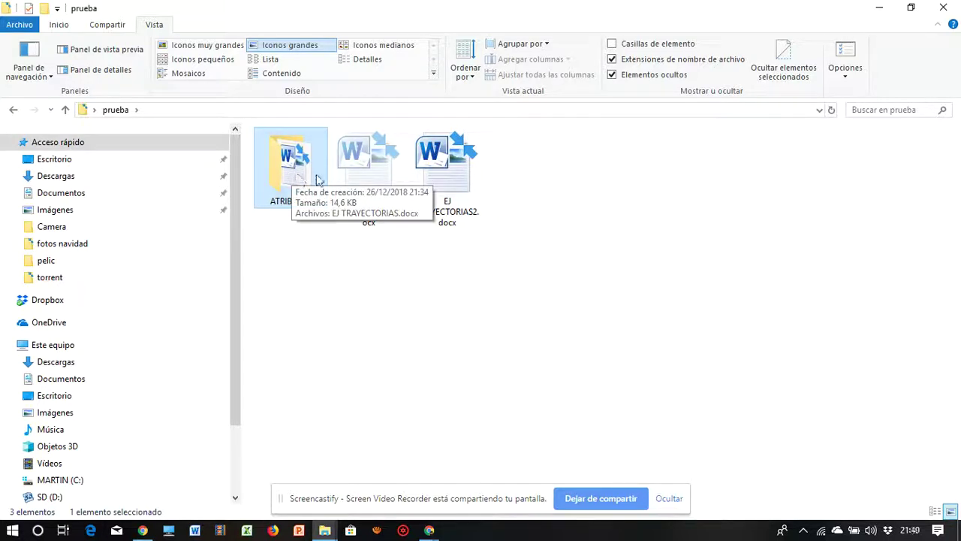
Step: Clear the Solo lectura and Oculto attributes of EJ TRAYECTORIAS.docx in the prueba folder and turn off its content compression
click(388, 165)
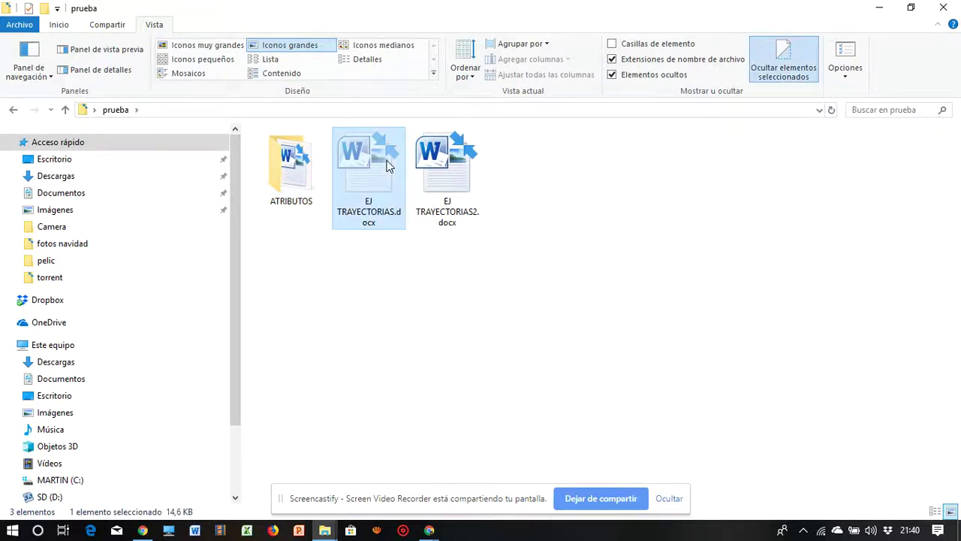
right_click(388, 165)
click(433, 508)
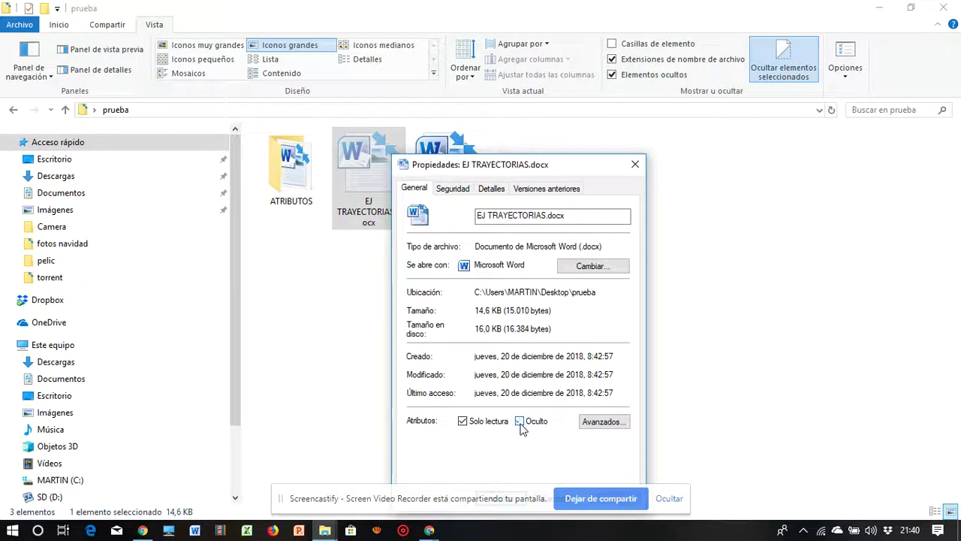
click(596, 423)
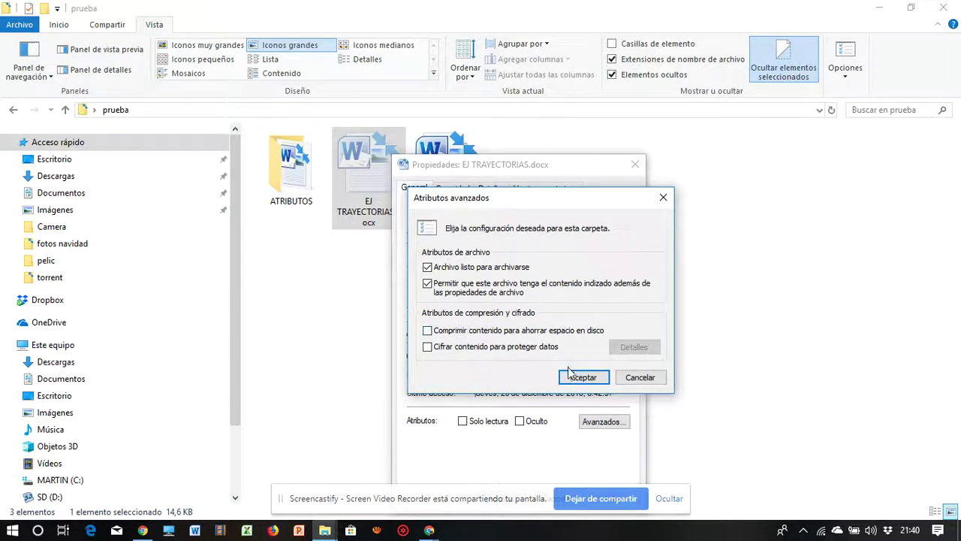
click(583, 377)
drag(503, 165, 609, 111)
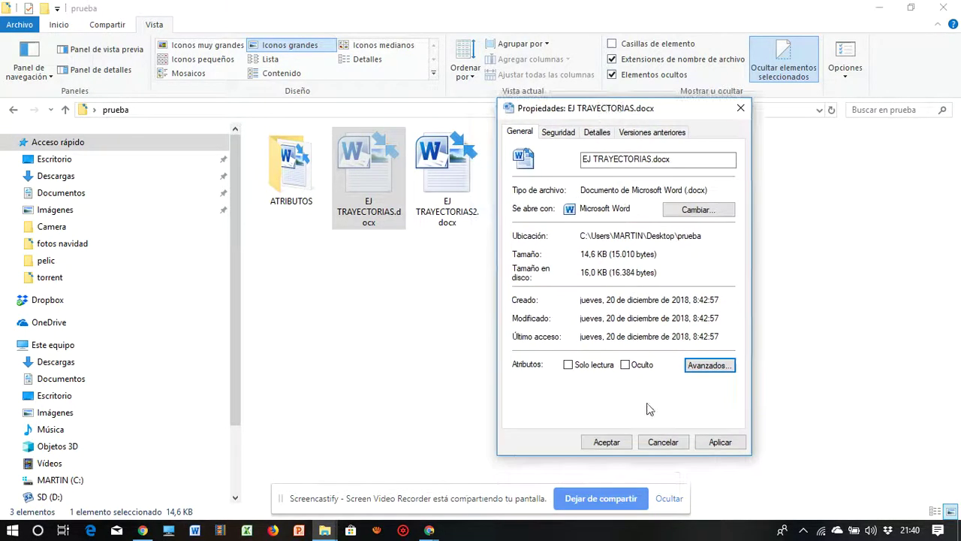
click(607, 442)
click(314, 216)
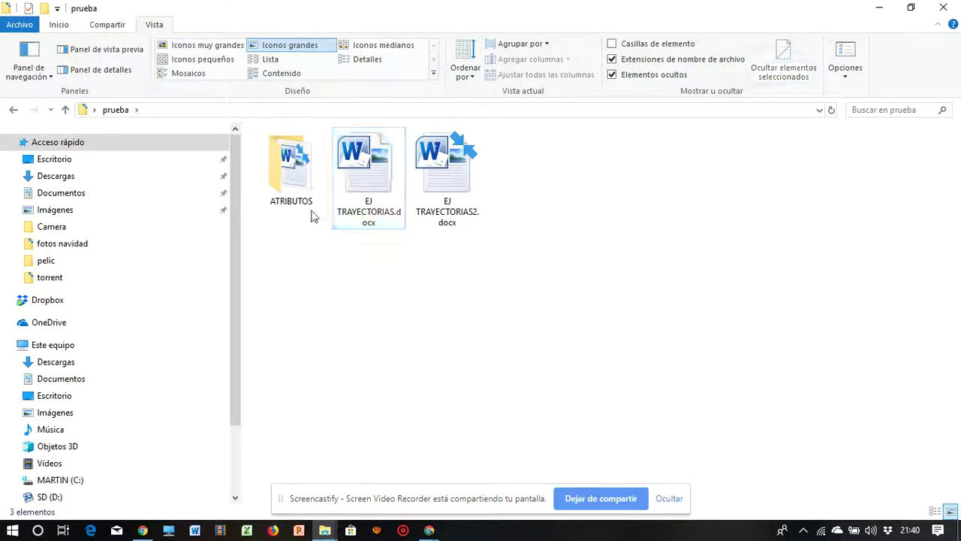
Step: Review the advanced attributes of the ATRIBUTOS folder in prueba and clear its Solo lectura attribute again
click(305, 193)
right_click(305, 194)
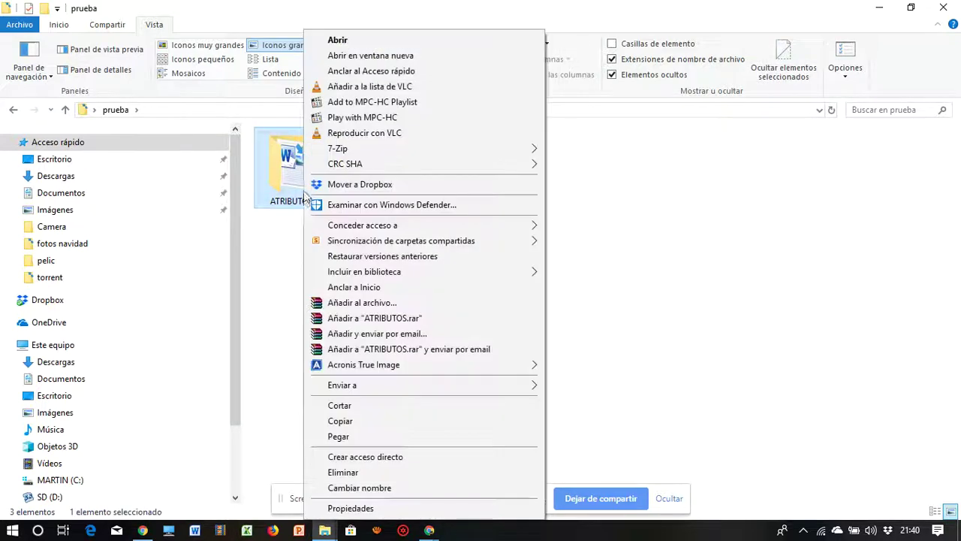
click(350, 508)
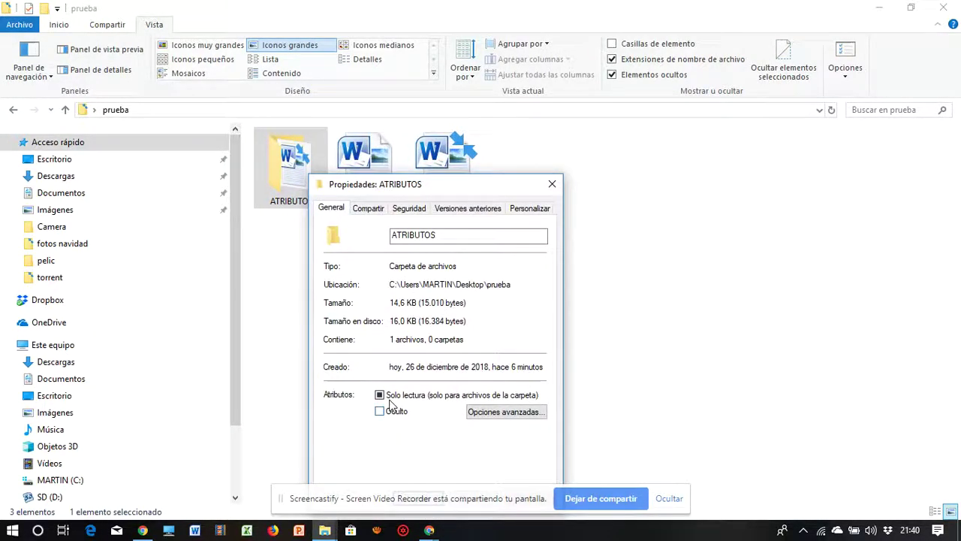
click(502, 411)
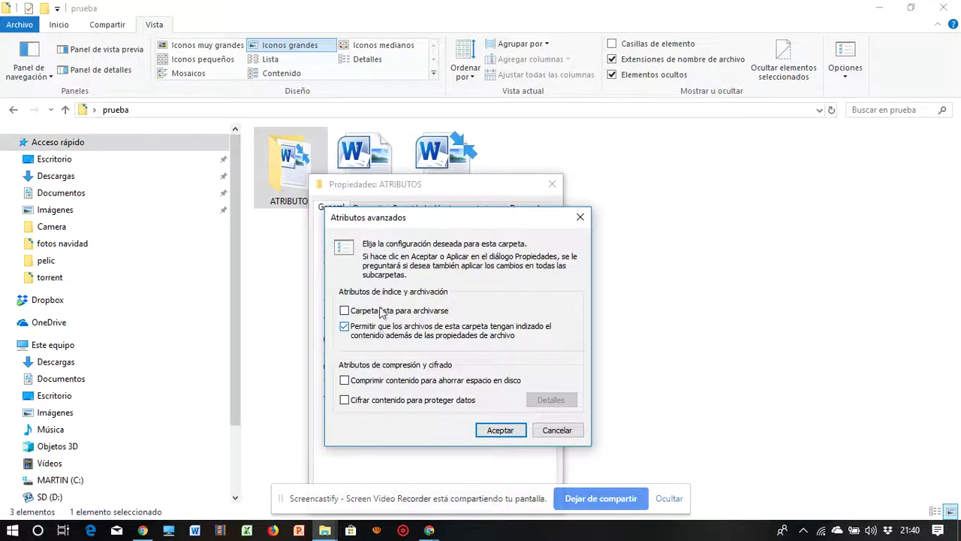
click(500, 430)
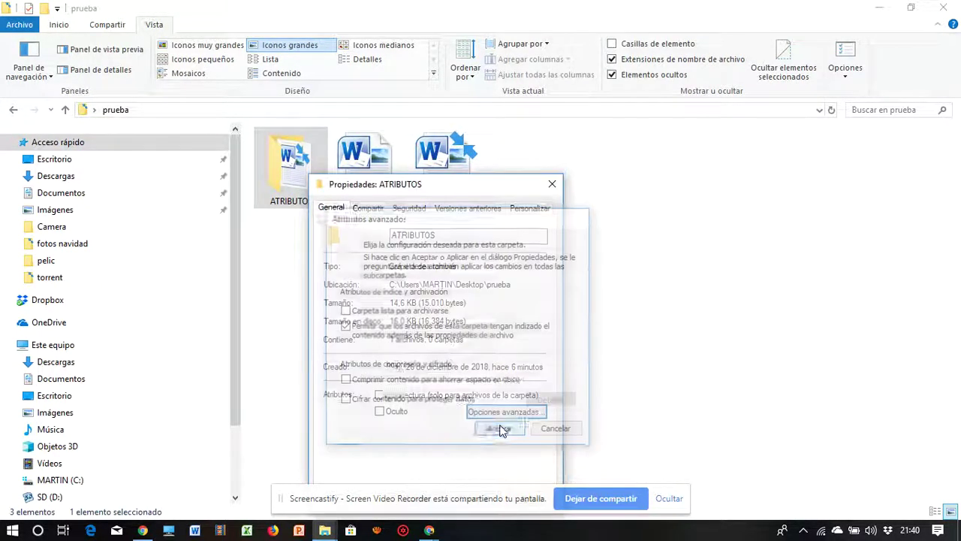
drag(406, 188, 499, 107)
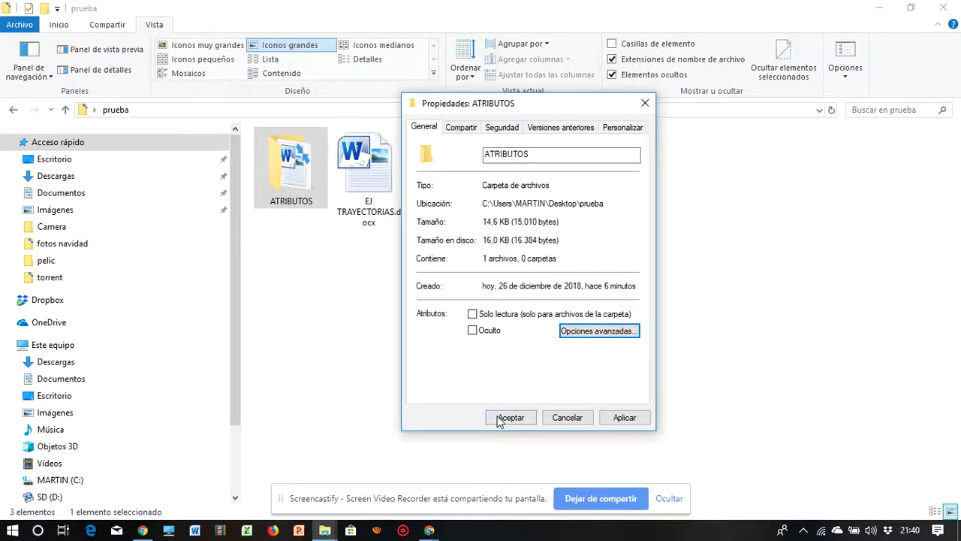
click(502, 417)
click(598, 293)
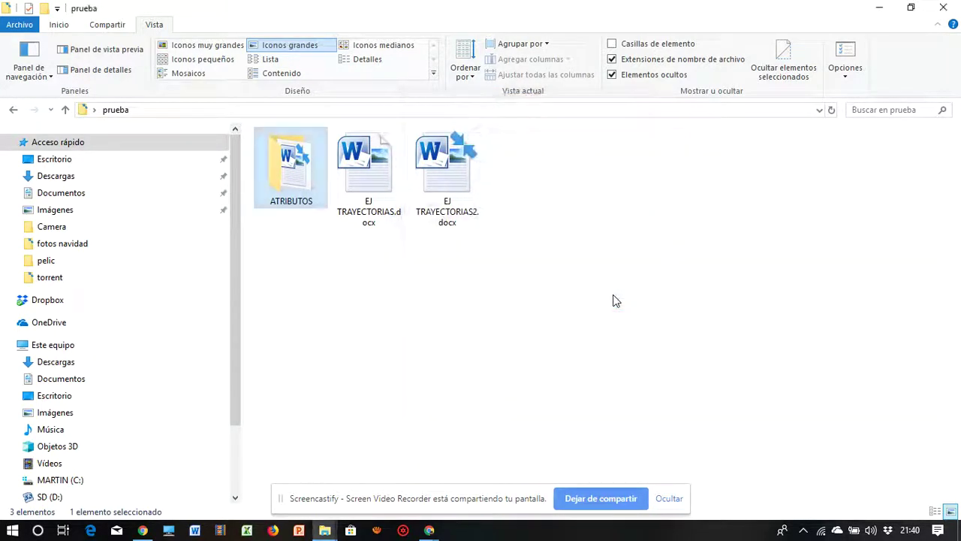
Step: Check the general and advanced attributes of EJ TRAYECTORIAS.docx inside the ATRIBUTOS folder, and return to the prueba folder
double_click(307, 187)
click(298, 160)
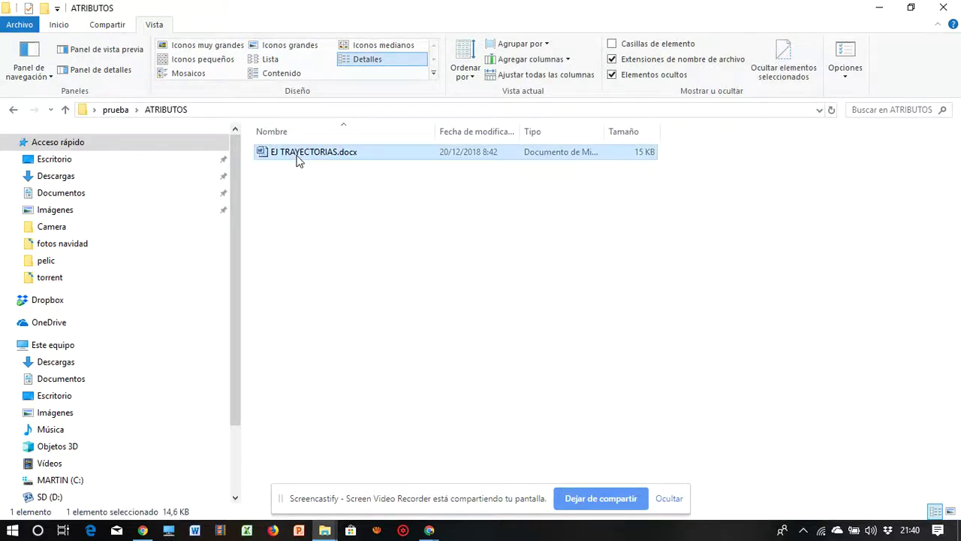
right_click(298, 160)
click(335, 503)
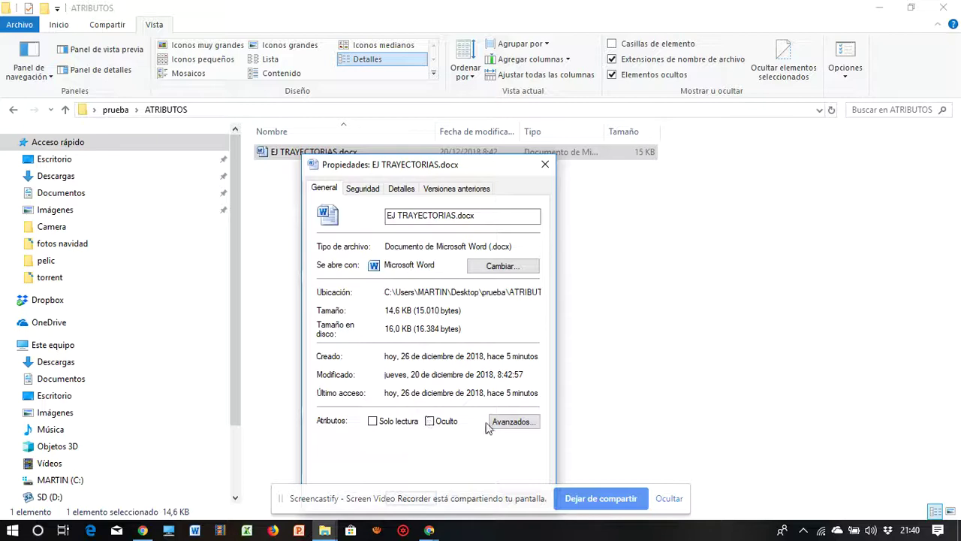
click(490, 423)
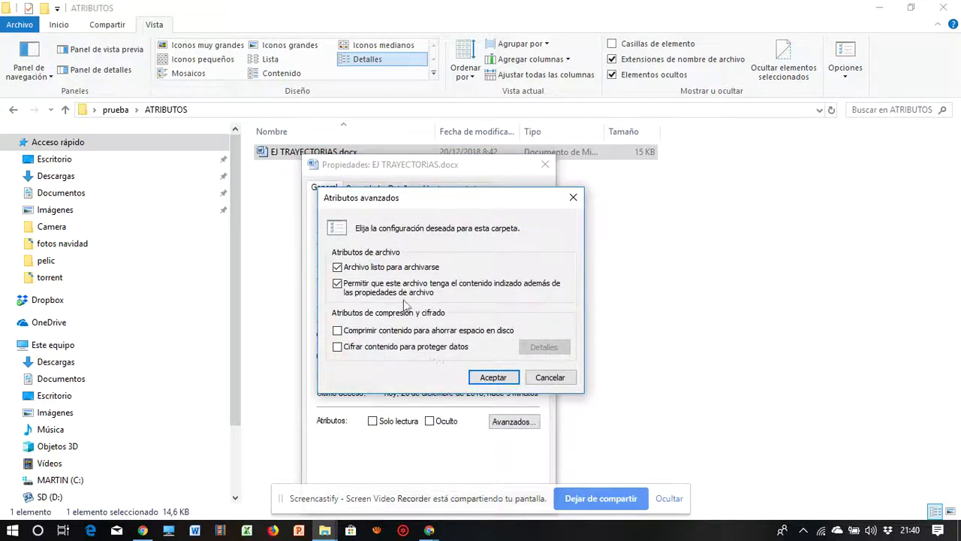
click(484, 379)
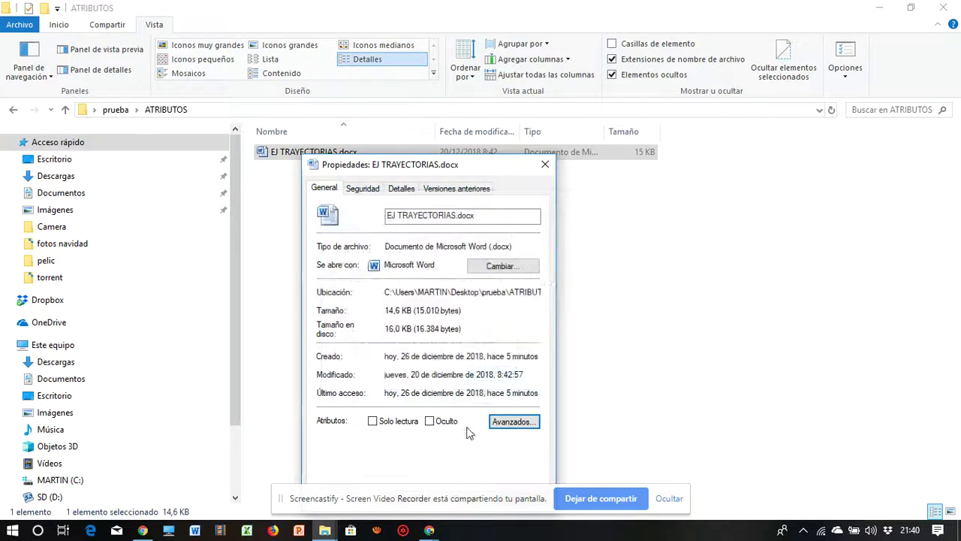
drag(417, 173, 420, 143)
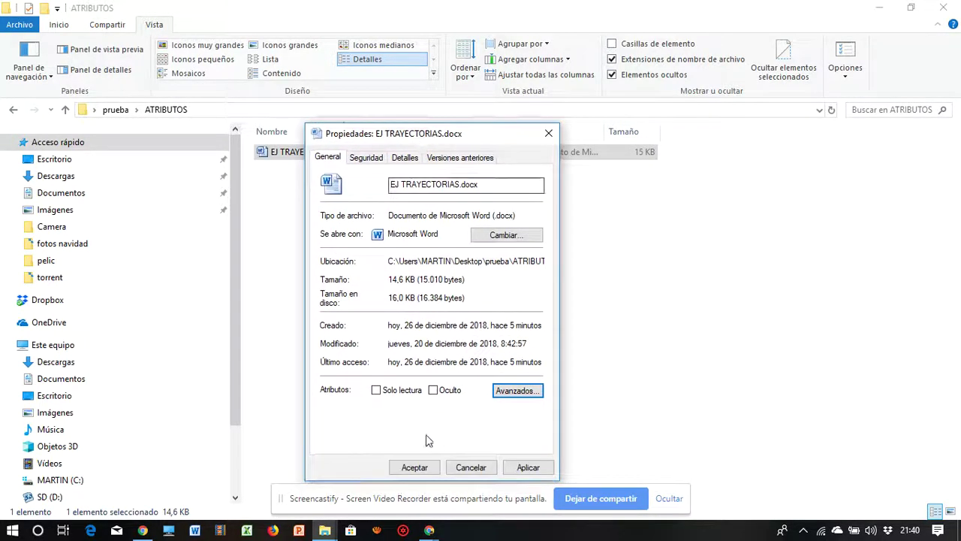
click(412, 466)
click(330, 309)
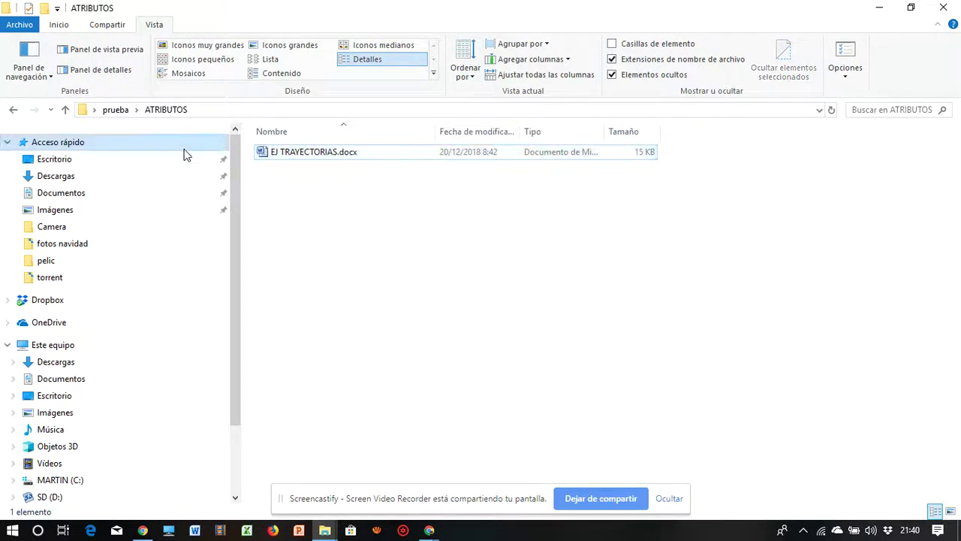
click(120, 111)
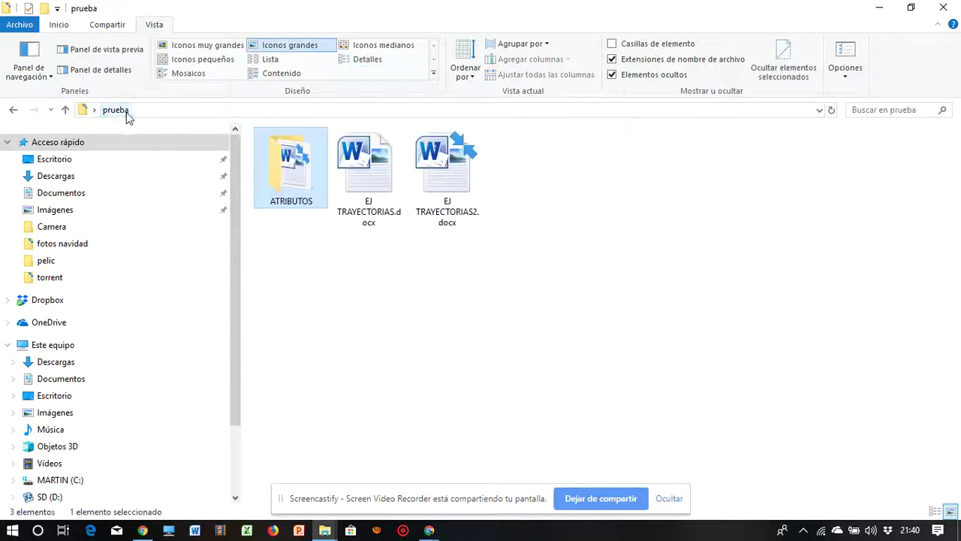
click(445, 167)
right_click(445, 167)
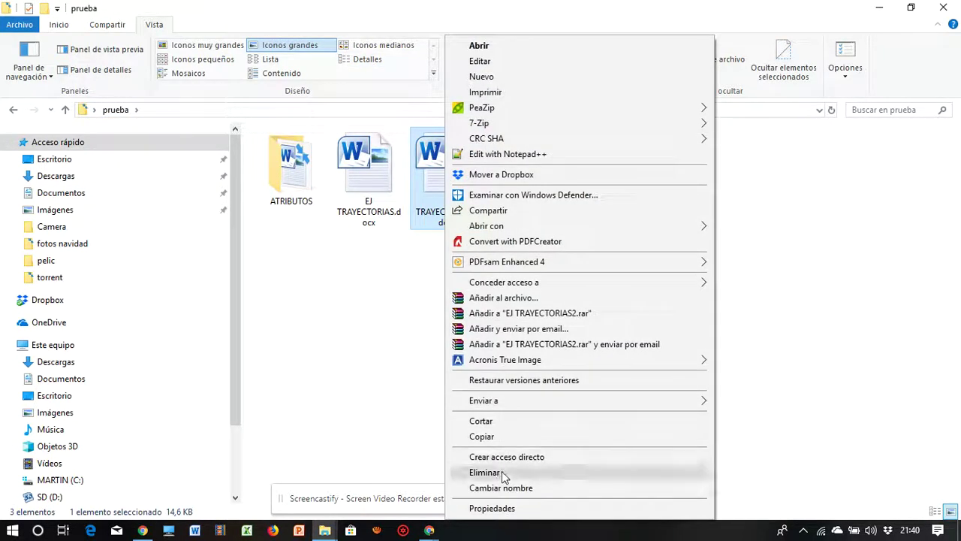
click(378, 320)
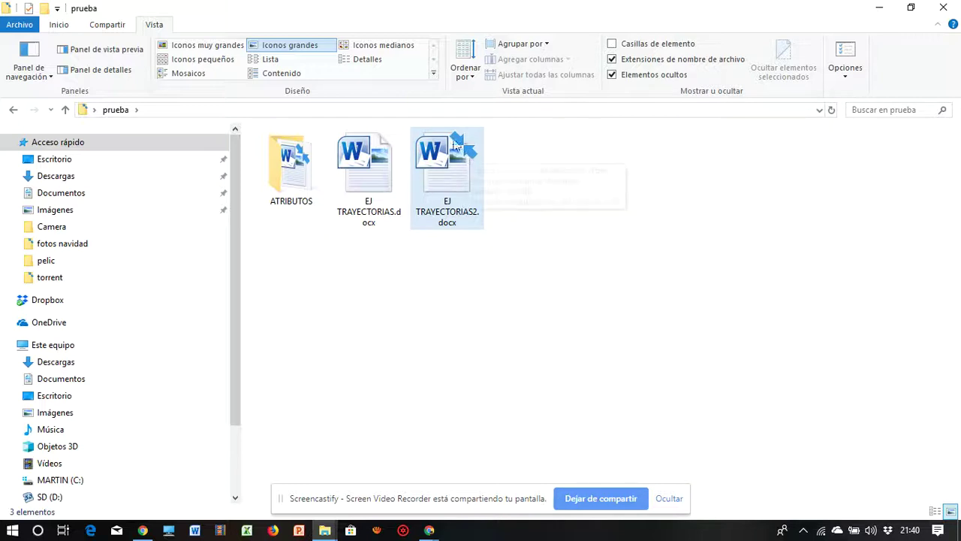
mouse_move(450, 178)
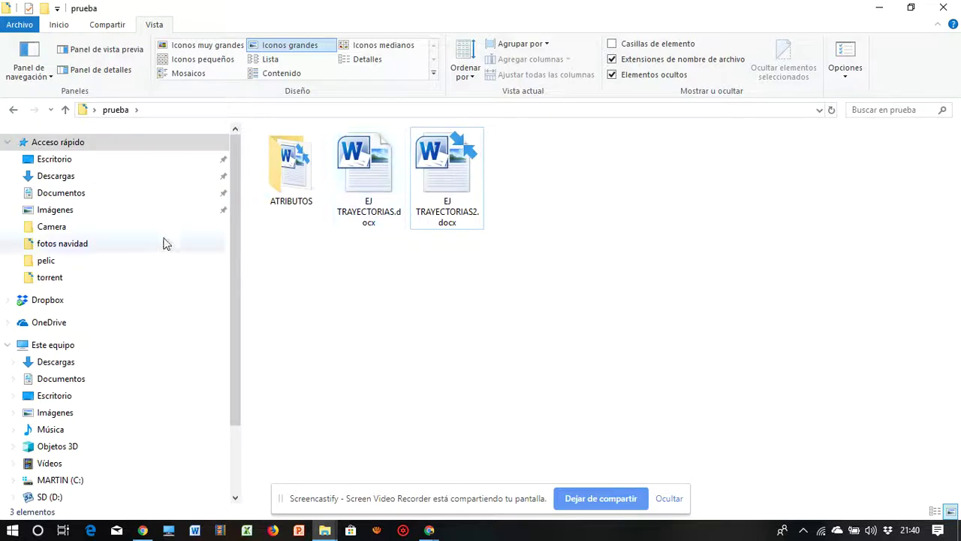
click(434, 174)
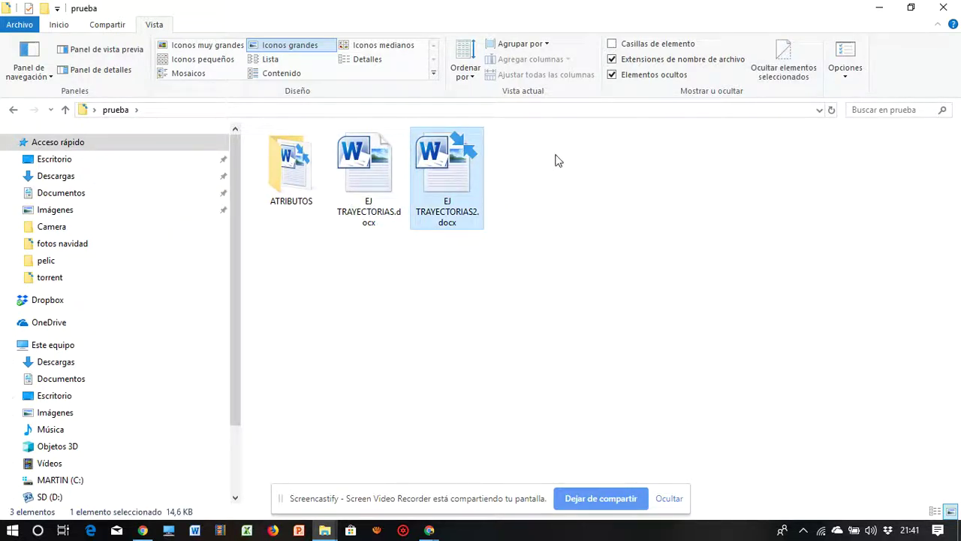
Step: Go to Este equipo and open the properties of the Escritorio system folder
click(55, 163)
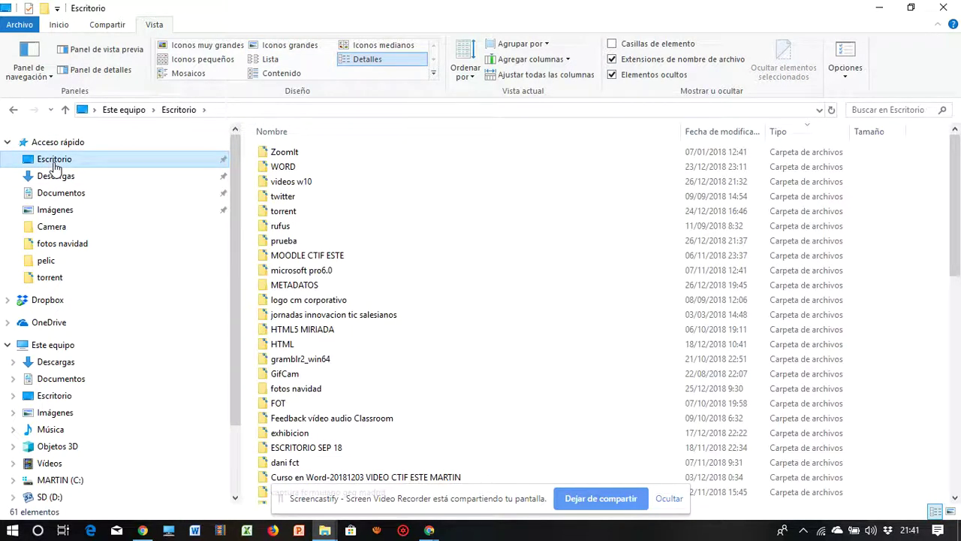
click(118, 110)
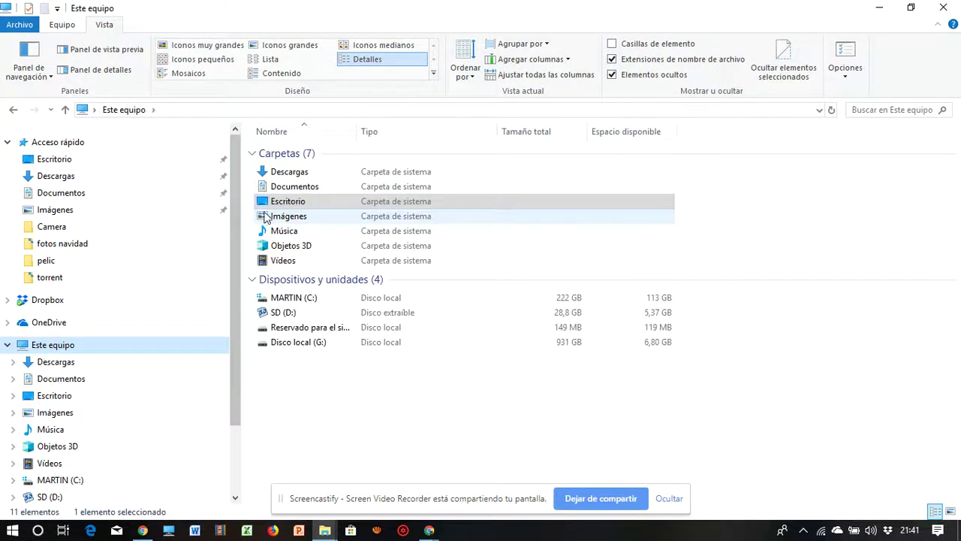
right_click(288, 203)
click(332, 508)
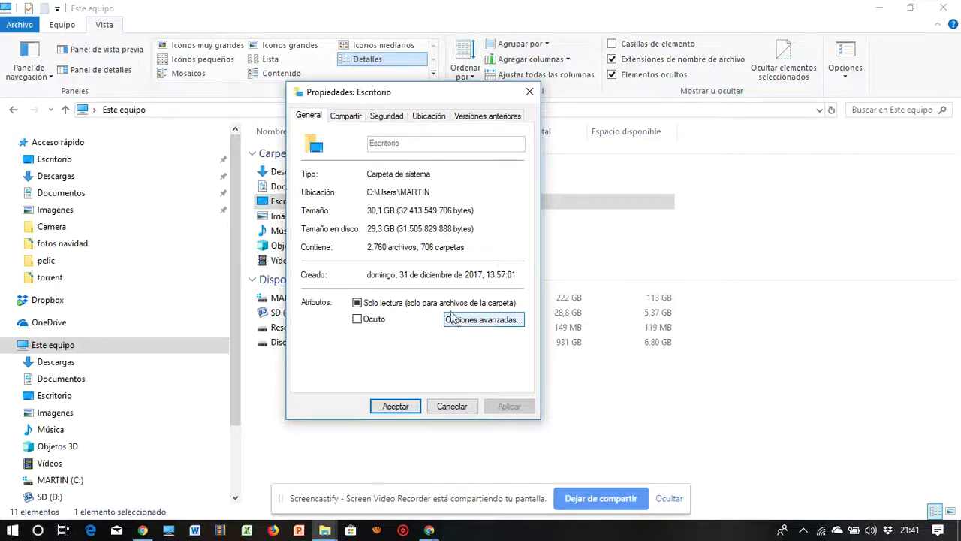
Step: Clear the Solo lectura attribute and turn off content compression for the Escritorio folder, including all its subfolders and files
click(448, 305)
click(474, 320)
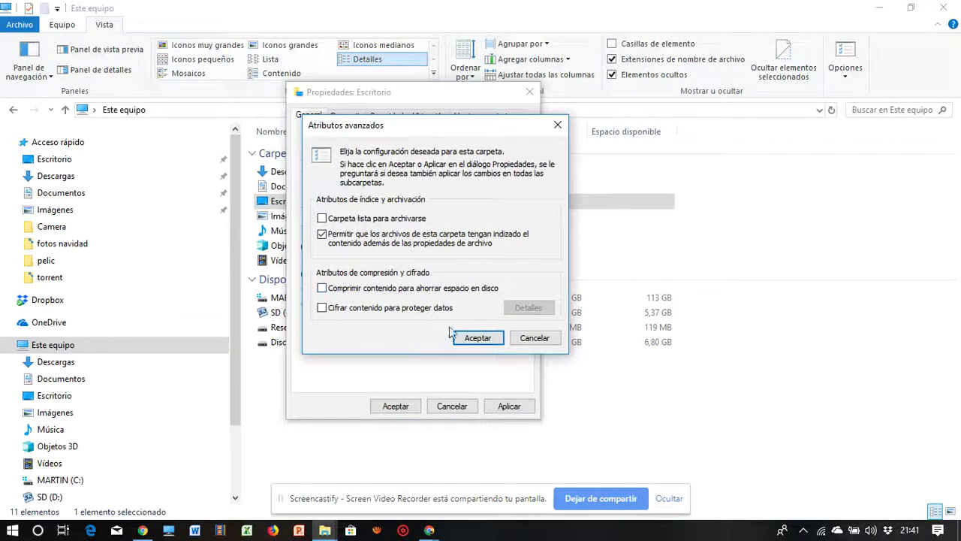
click(473, 340)
click(388, 410)
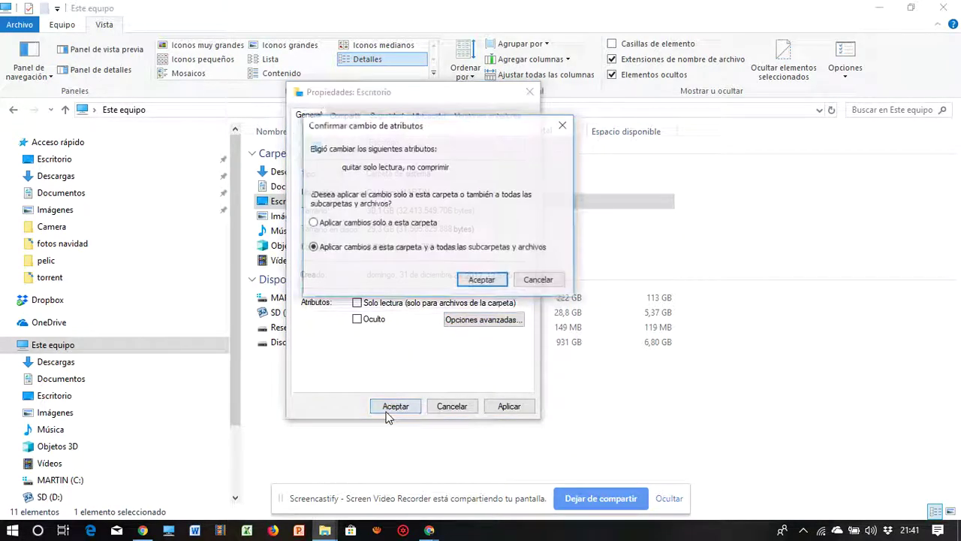
click(481, 280)
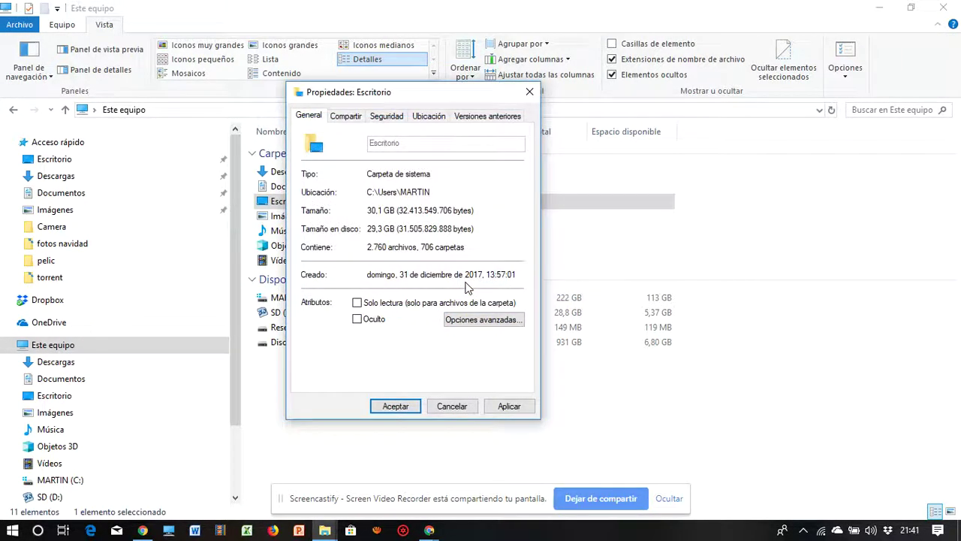
click(396, 407)
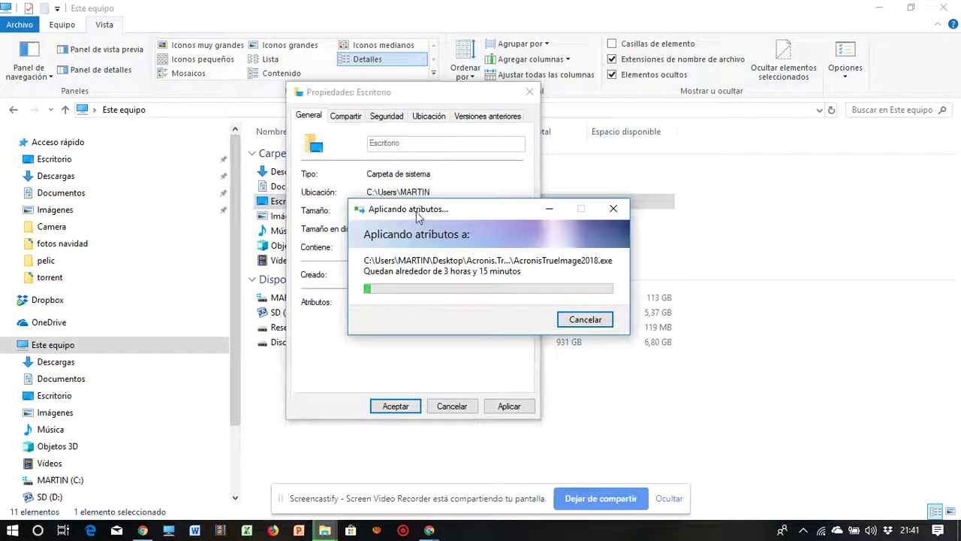
drag(419, 215, 657, 236)
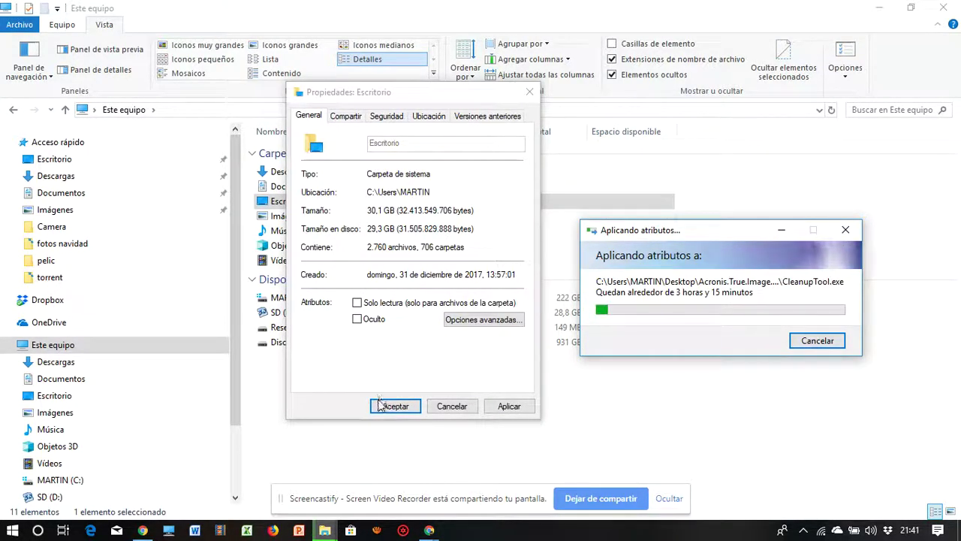
Step: Open the Escritorio folder in a second File Explorer window and browse to its video files
click(169, 530)
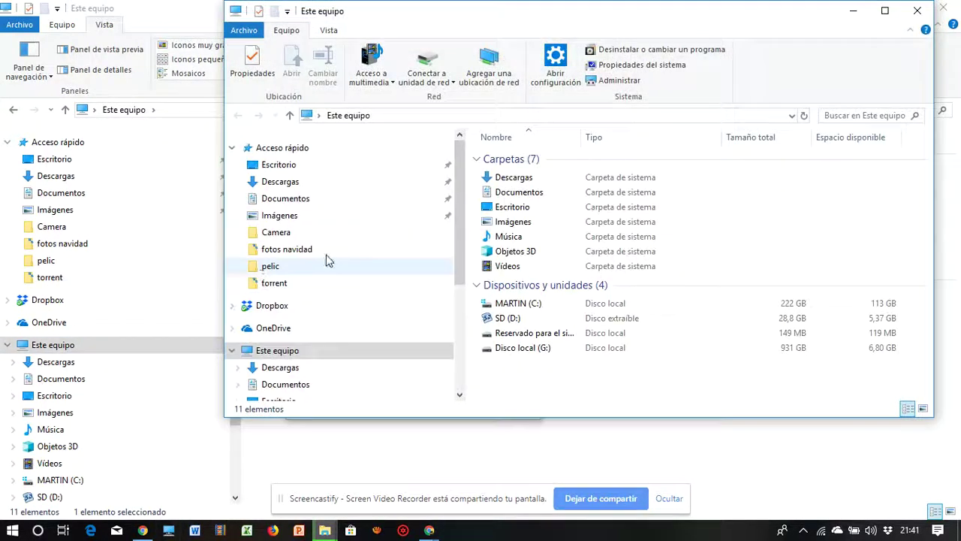
double_click(512, 208)
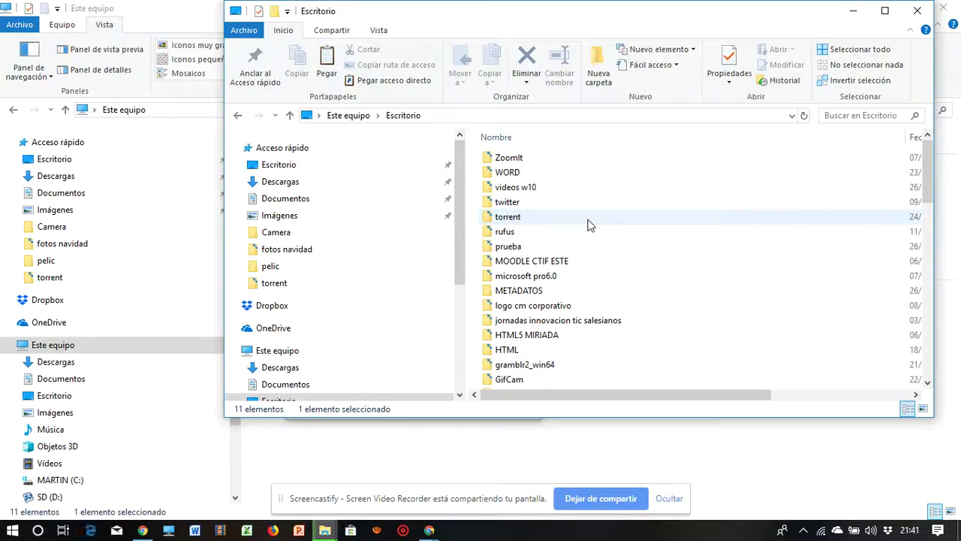
drag(575, 25, 441, 50)
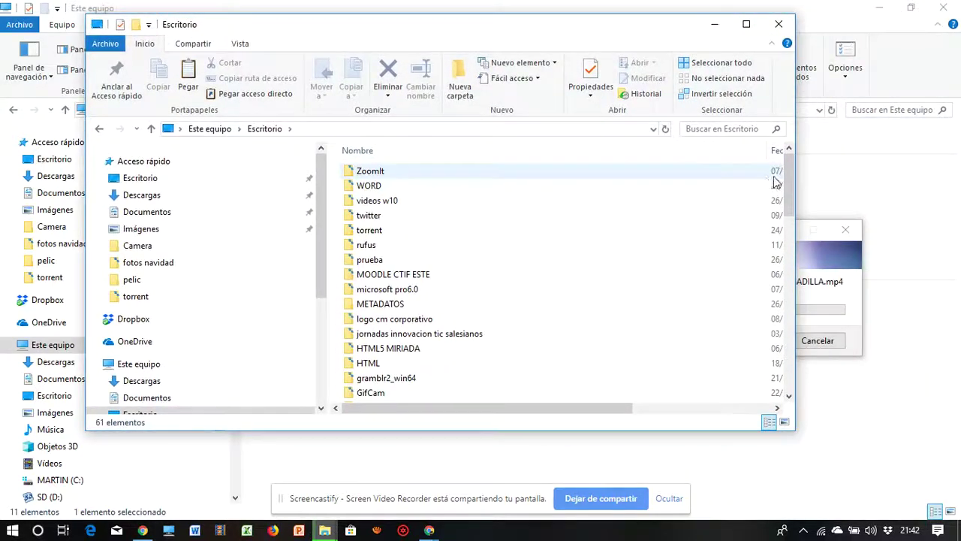
drag(787, 179, 776, 287)
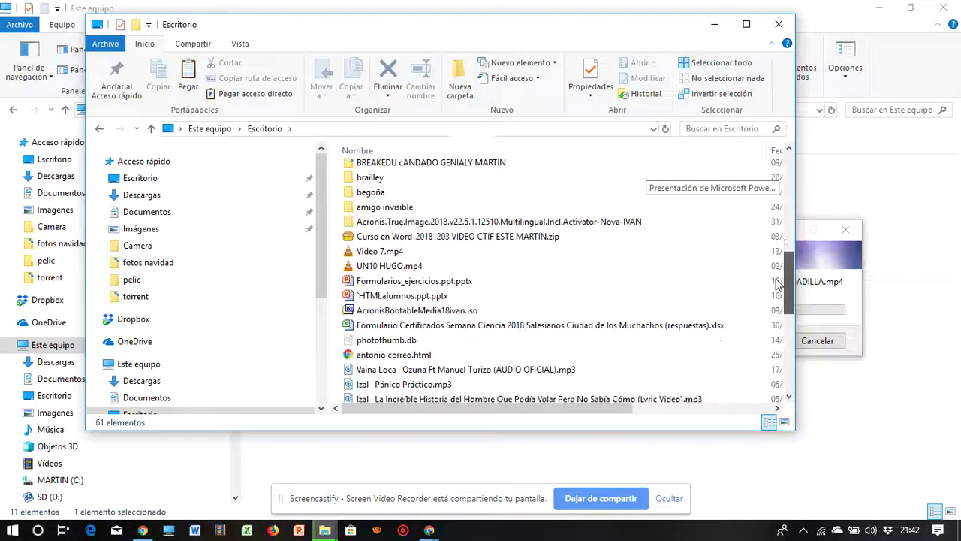
Step: Open the properties of UN10 HUGO.mp4 on the Escritorio and display its advanced attributes
click(404, 269)
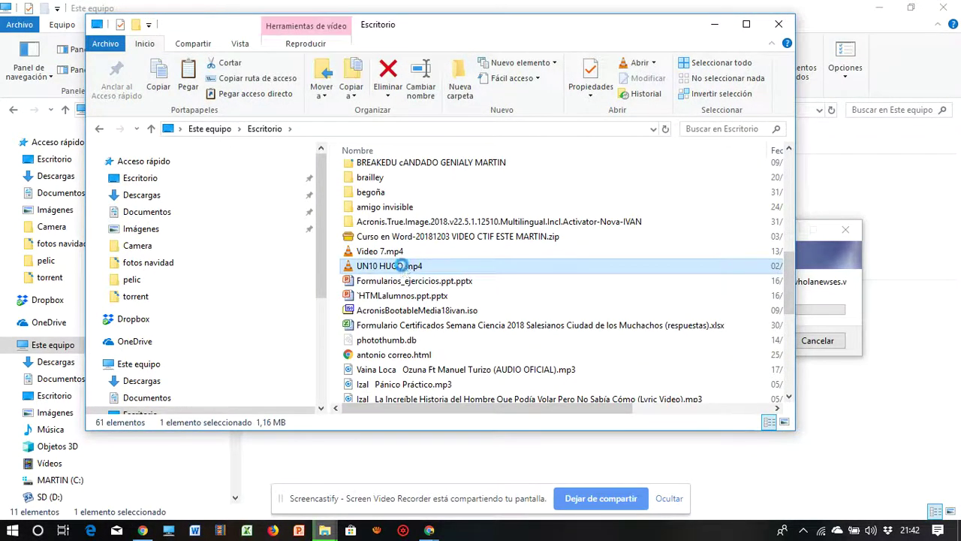
right_click(401, 267)
click(426, 509)
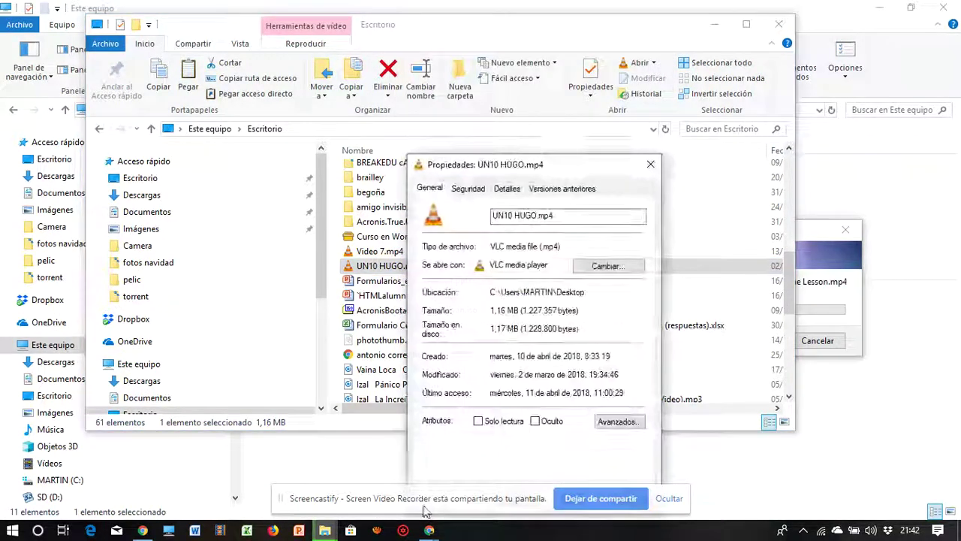
drag(496, 172, 402, 134)
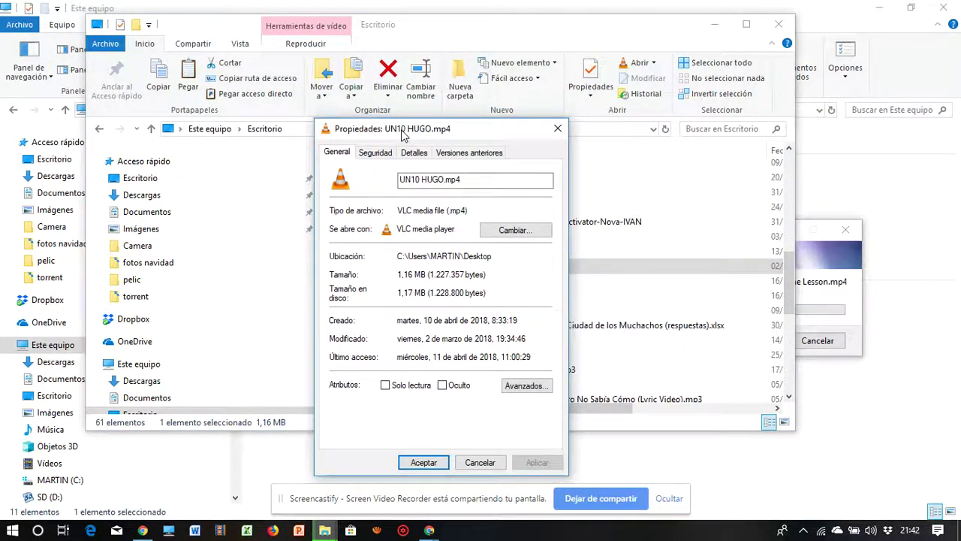
click(524, 387)
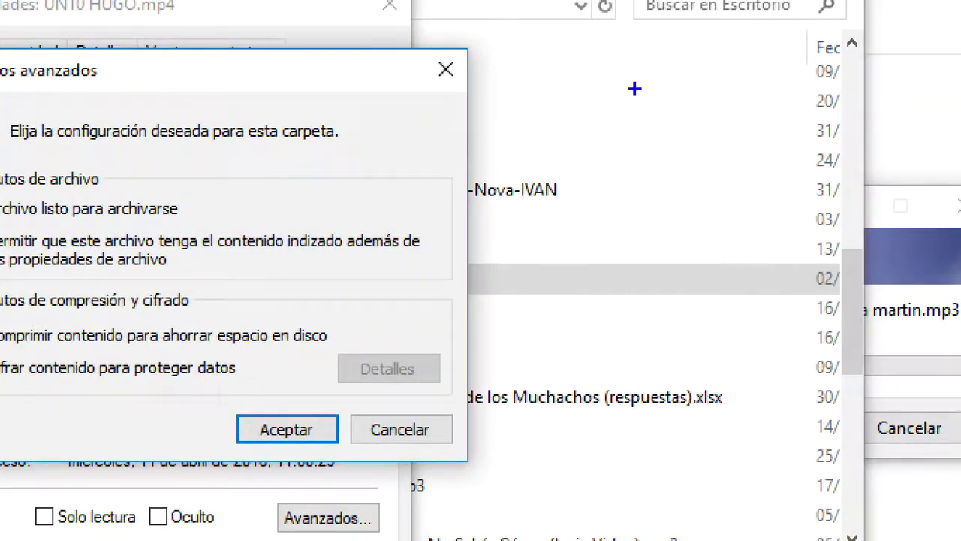
Step: Draw the letters A and B over the screen, enclosed in one oval, with a small A beside each letter
mouse_move(682, 36)
mouse_down()
mouse_move(658, 102)
mouse_move(702, 90)
mouse_up()
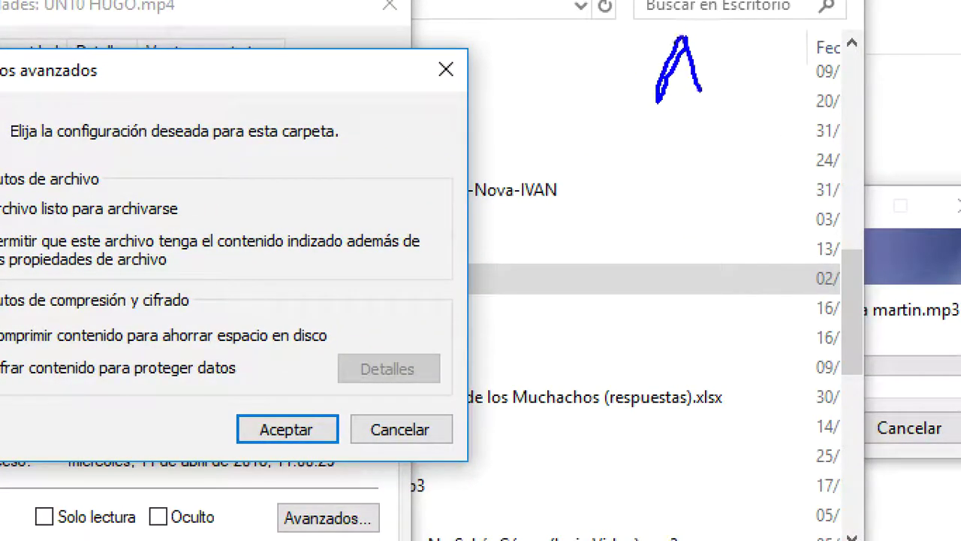
mouse_move(658, 157)
mouse_down()
mouse_move(691, 225)
mouse_move(661, 230)
mouse_up()
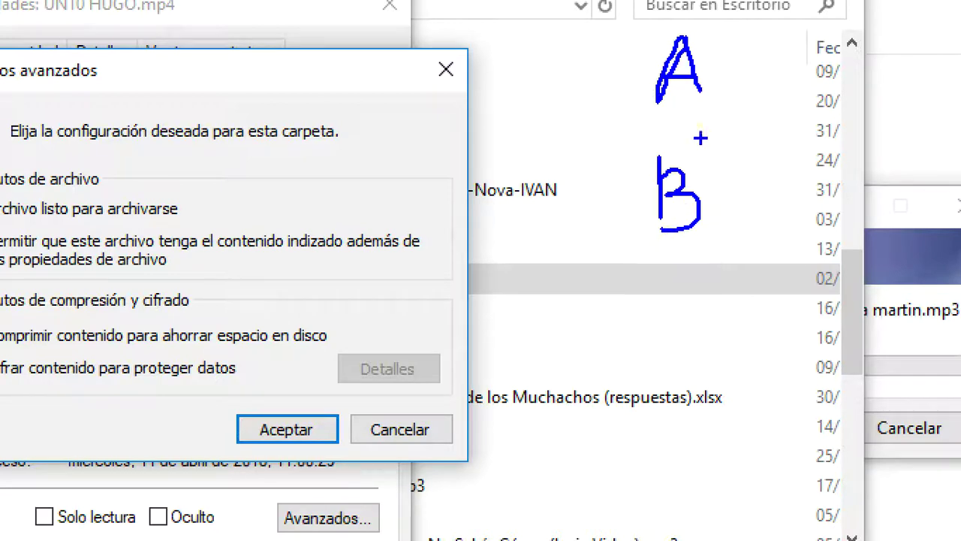
mouse_move(712, 15)
mouse_down()
mouse_move(653, 23)
mouse_move(583, 228)
mouse_move(747, 187)
mouse_move(706, 13)
mouse_up()
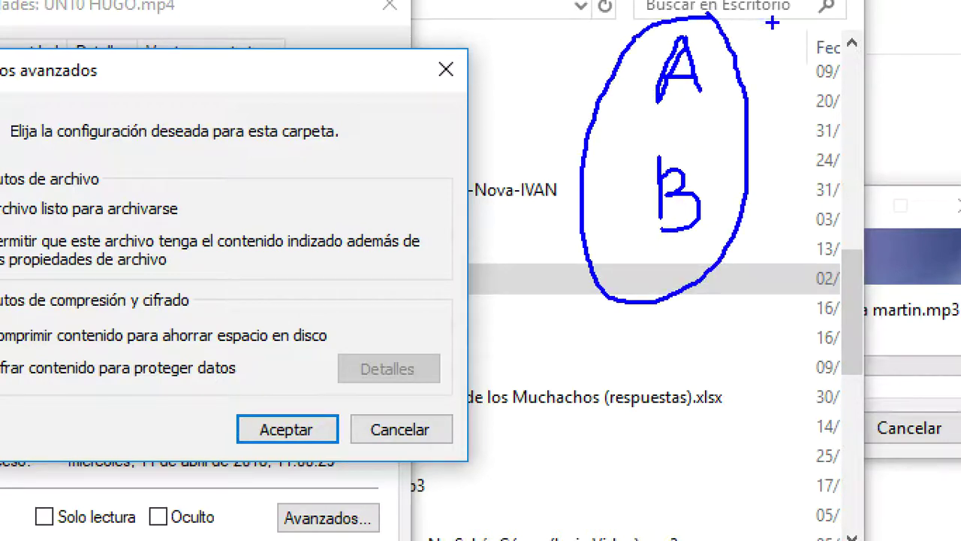
drag(774, 17, 761, 52)
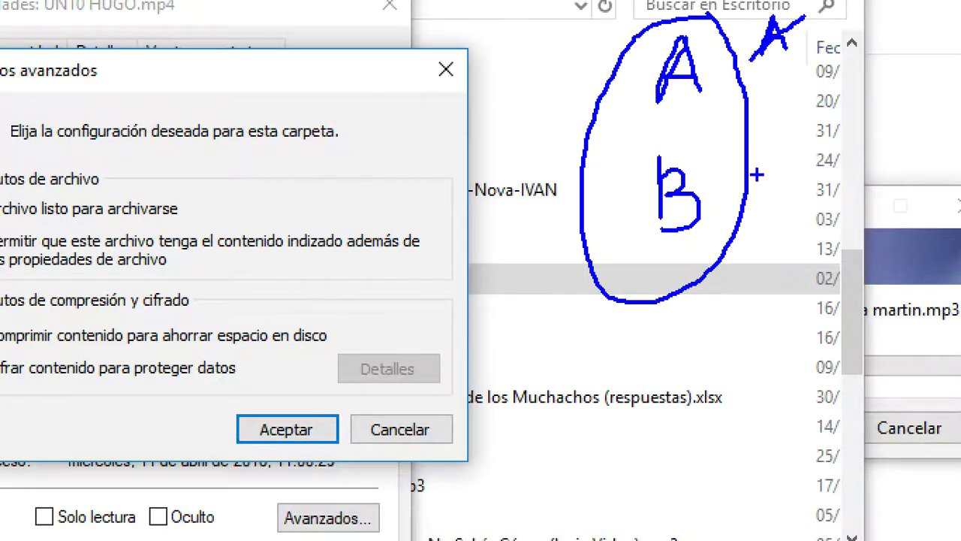
drag(757, 176, 795, 149)
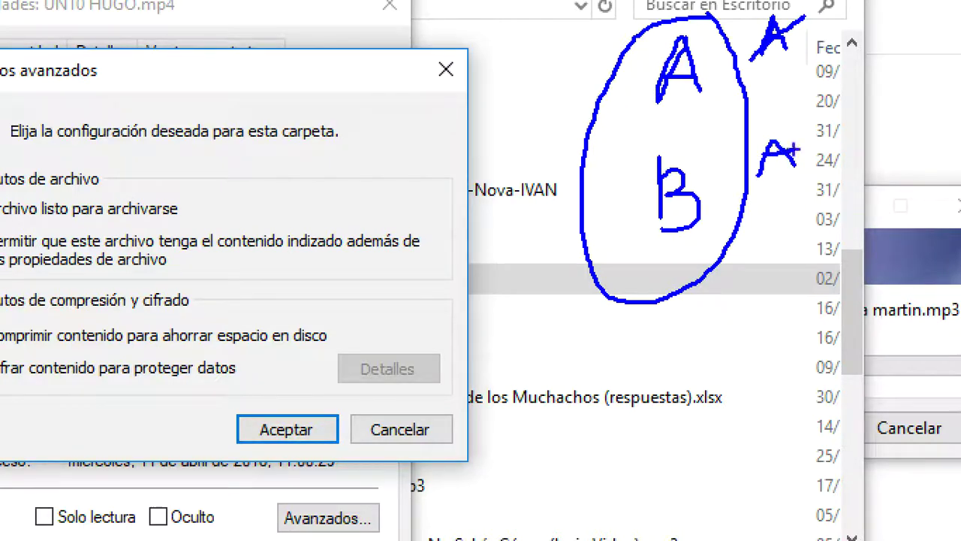
Step: Annotate the sketch with a letter C below the oval, scribble over the small A beside B, and draw an arrow to the oval
mouse_move(699, 341)
mouse_down()
mouse_move(691, 407)
mouse_move(719, 406)
mouse_up()
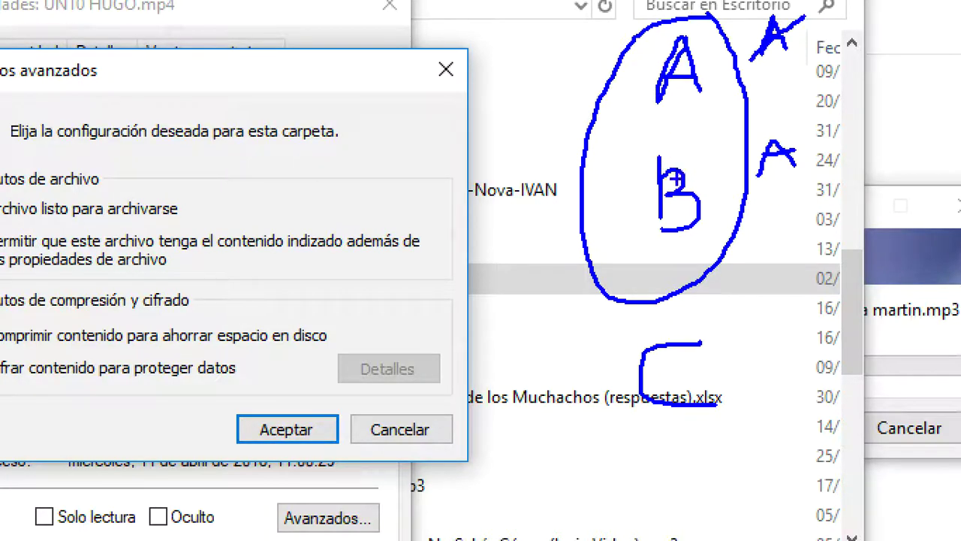
mouse_move(759, 172)
mouse_down()
mouse_move(769, 134)
mouse_move(748, 161)
mouse_up()
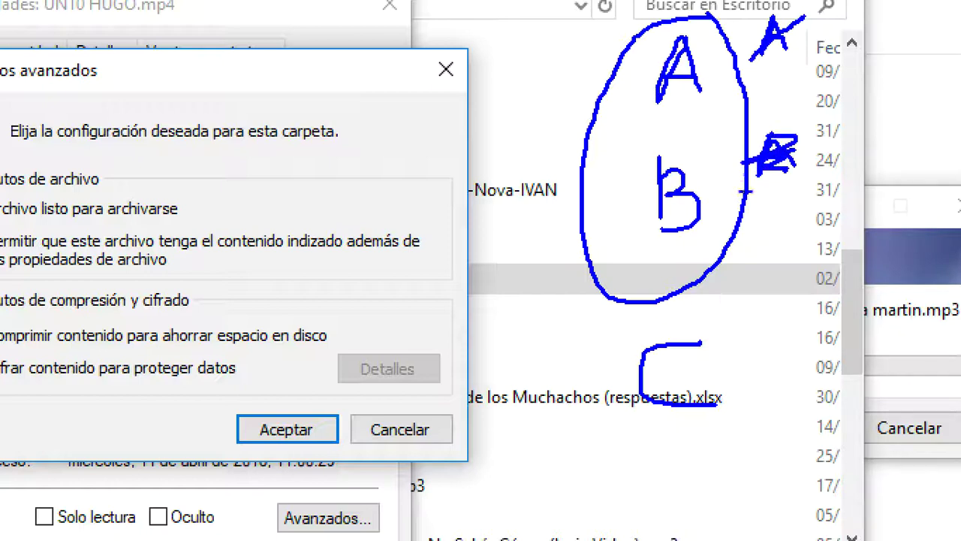
mouse_move(476, 473)
mouse_down()
mouse_move(502, 335)
mouse_move(546, 293)
mouse_move(593, 297)
mouse_move(560, 308)
mouse_move(563, 326)
mouse_up()
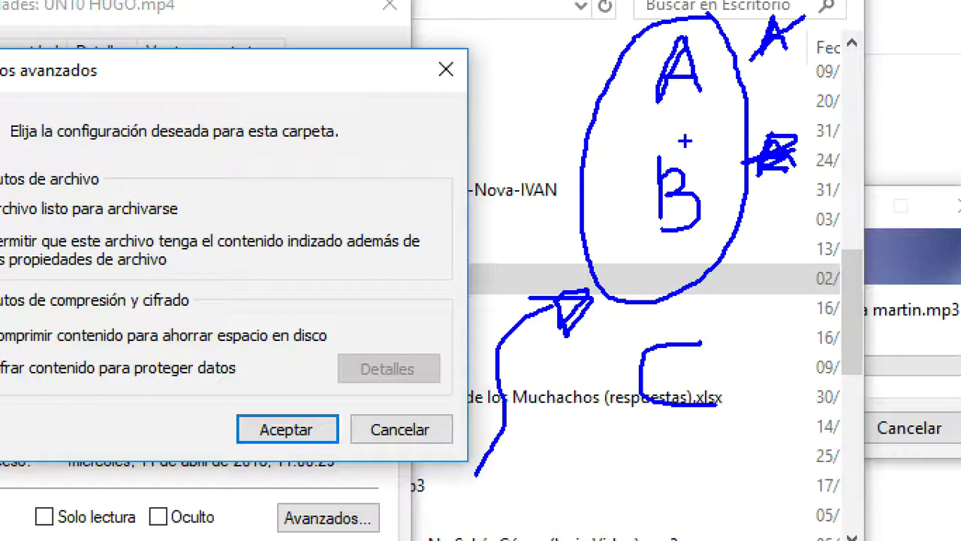
mouse_move(806, 125)
mouse_down()
mouse_move(709, 117)
mouse_move(558, 164)
mouse_move(563, 428)
mouse_move(730, 454)
mouse_move(855, 225)
mouse_move(826, 129)
mouse_move(816, 124)
mouse_up()
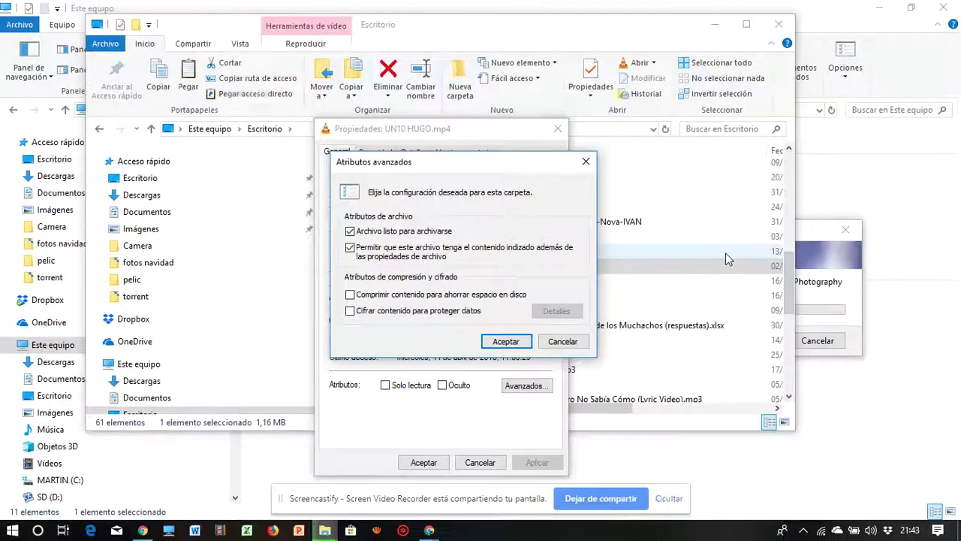
Step: Accept the advanced attributes of UN10 HUGO.mp4, cancel its properties dialog, and minimize the Escritorio window
click(516, 342)
click(481, 462)
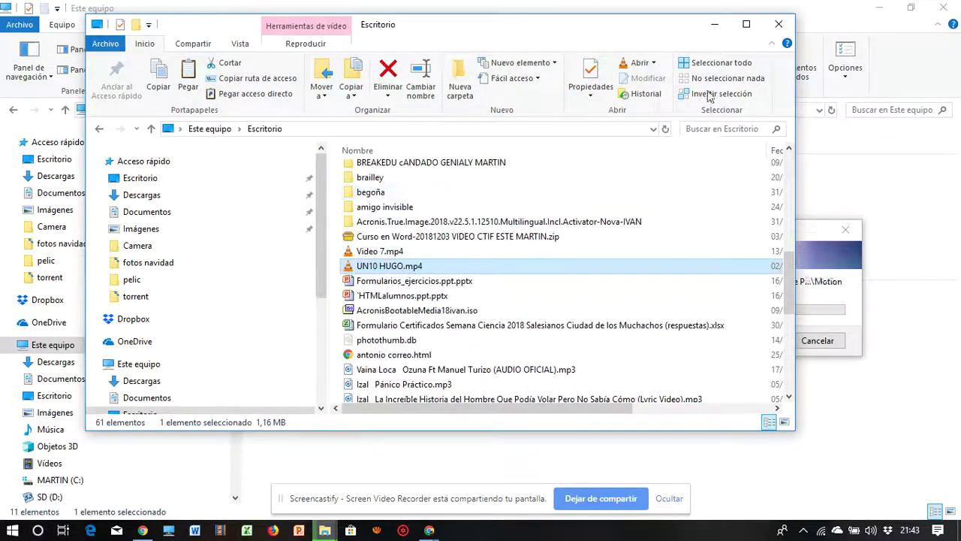
click(714, 24)
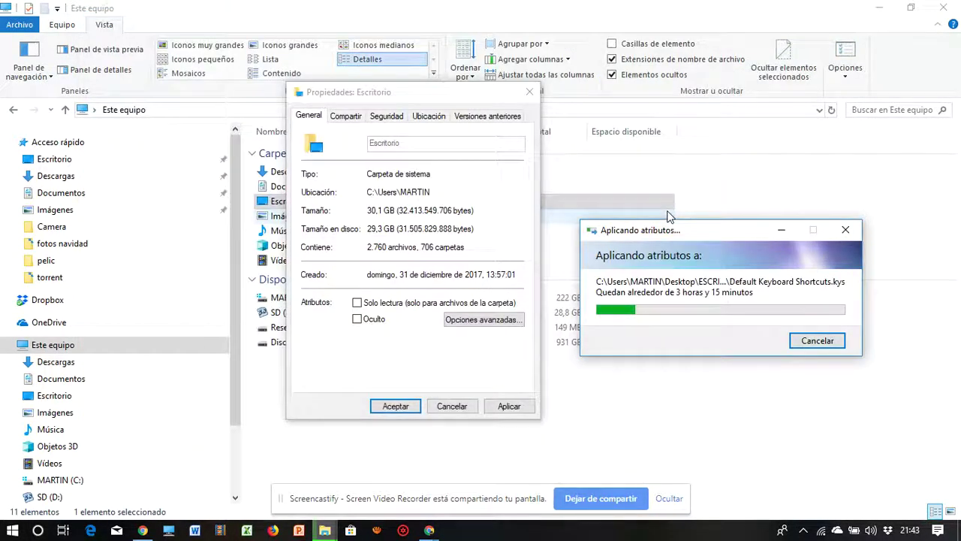